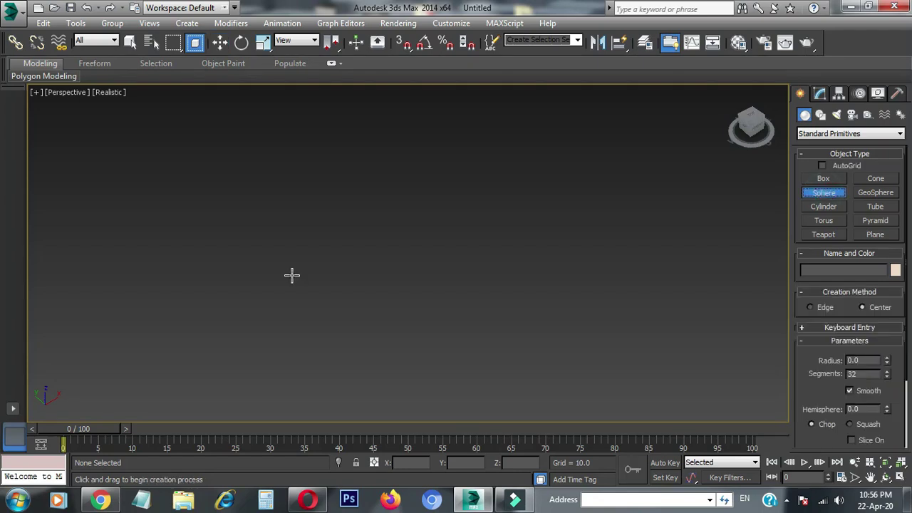
Draw a flat cylinder in the viewport and orbit to look down on it.
left_click(824, 206)
left_click_drag(540, 289, 590, 352)
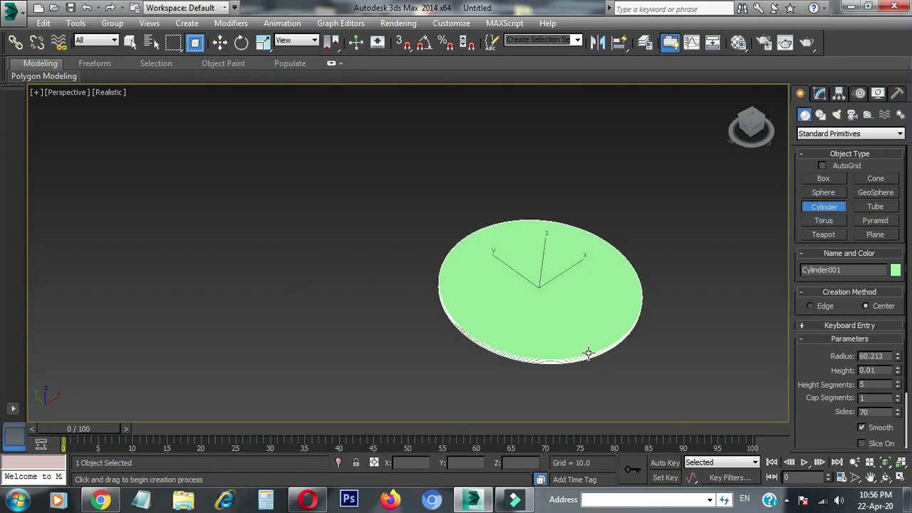
left_click(566, 322)
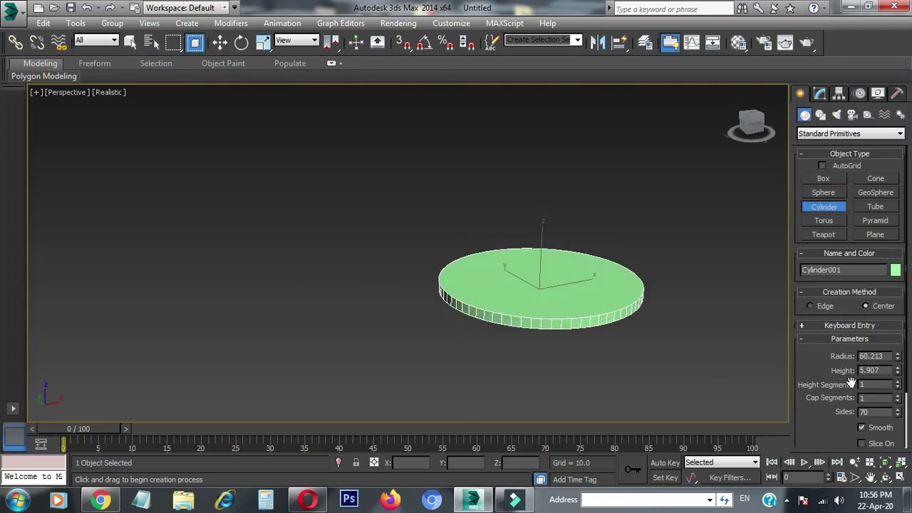
middle_click_drag(529, 320, 358, 279, "alt")
Convert the cylinder to an editable poly and select its top face.
key("w")
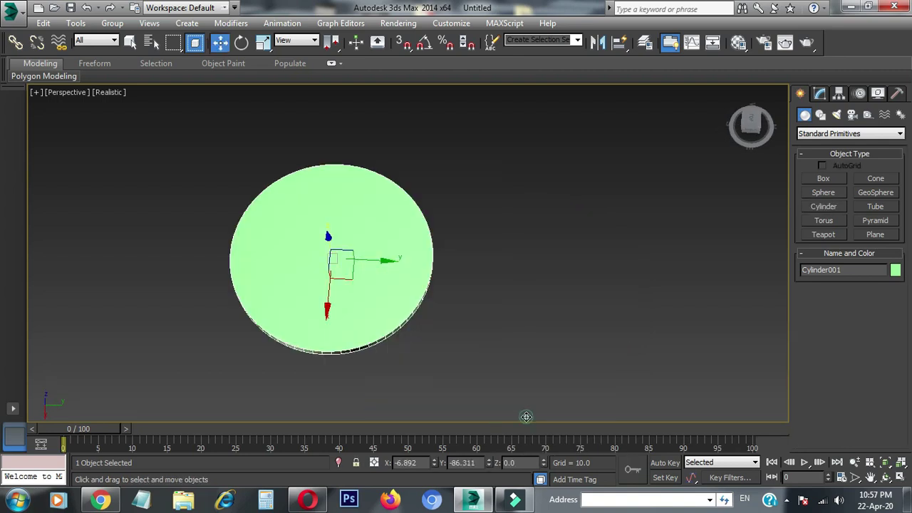
left_click(863, 295)
middle_click_drag(427, 300, 342, 190, "alt")
left_click(335, 257)
left_click(299, 357)
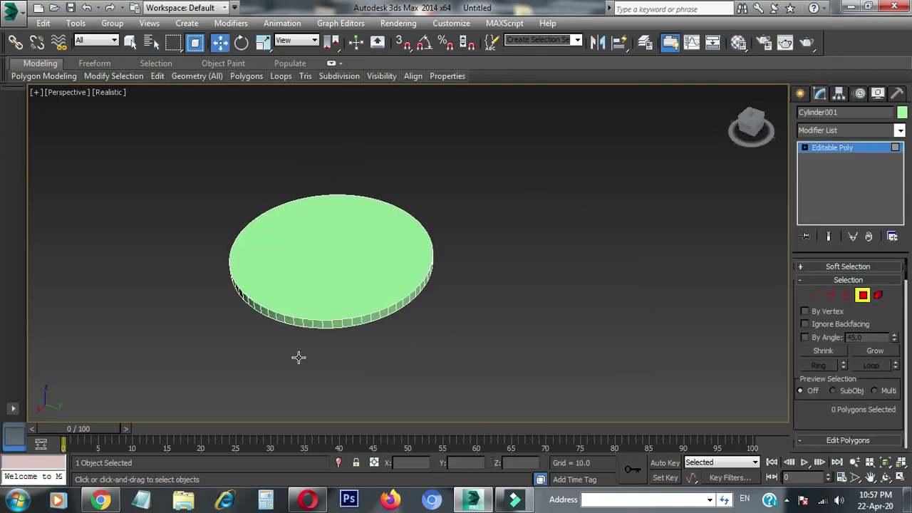
left_click(331, 257)
mouse_move(332, 257)
middle_mouse_down("alt")
mouse_move(399, 313)
mouse_move(404, 283)
middle_mouse_up("alt")
scroll(861, 374, "down", 2)
scroll(890, 422, "down", 2)
Inset the top face to leave a wide rim, then extrude it down by -5.579.
left_click(892, 416)
left_click_drag(418, 283, 418, 264)
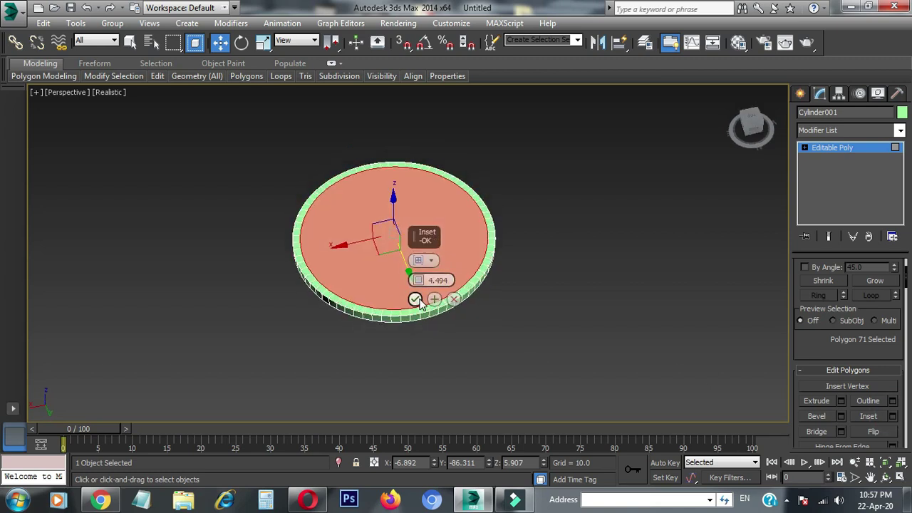
left_click(841, 400)
middle_click_drag(456, 334, 421, 285, "alt")
mouse_move(420, 326)
middle_mouse_down("alt")
mouse_move(422, 284)
mouse_move(295, 330)
mouse_move(389, 309)
mouse_move(372, 360)
middle_mouse_up("alt")
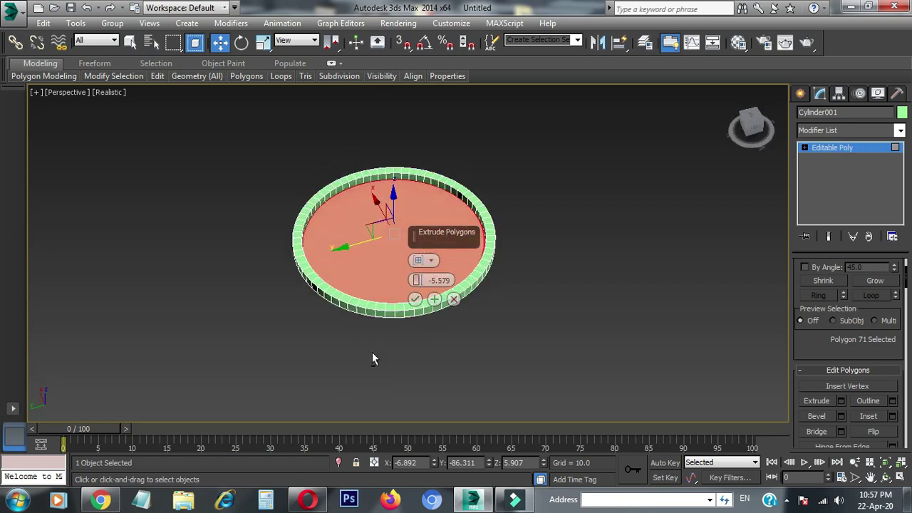
left_click(414, 299)
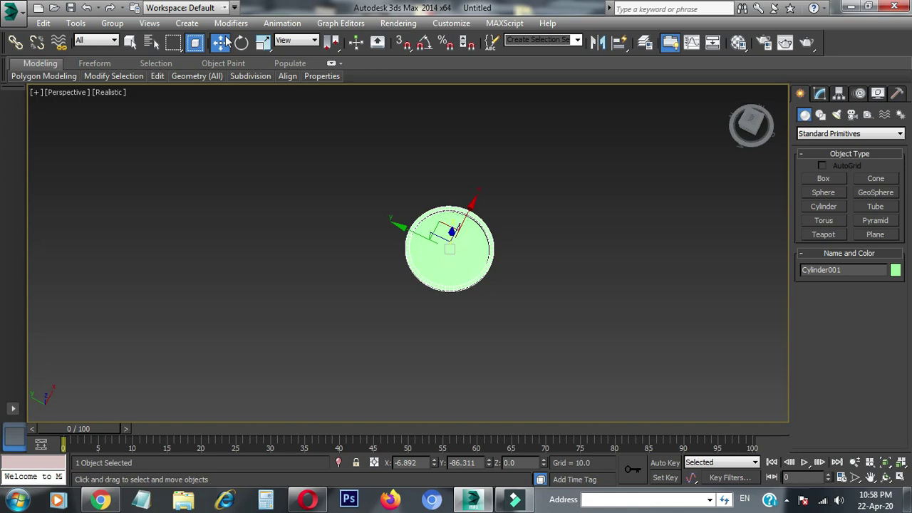
In the Top view, set the dish's position to X 0, Y 0, Z 0.
scroll(442, 265, "up", 10)
scroll(442, 265, "down", 3)
scroll(442, 265, "down", 1)
scroll(440, 265, "up", 1)
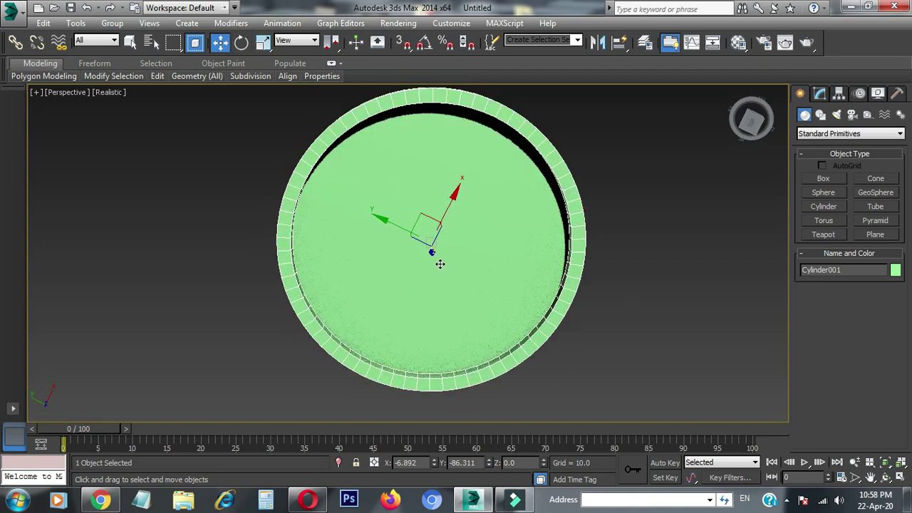
key("super+shift")
left_click_drag(569, 263, 583, 262)
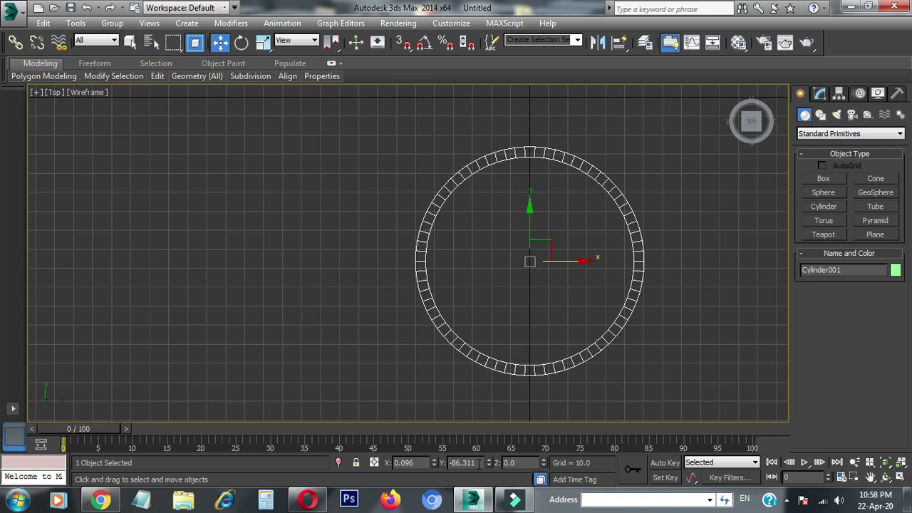
type("0")
key("Return")
Check the centred dish in the four-view layout, then return to an enlarged Top view.
scroll(535, 275, "down", 2)
scroll(501, 311, "up", 3)
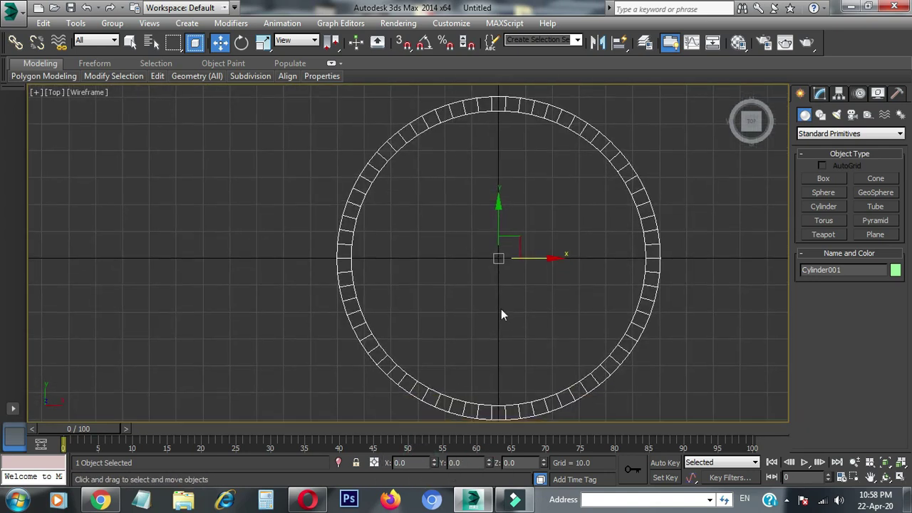
key("alt+w")
key("alt+w")
middle_click_drag(399, 242, 432, 261, "alt")
scroll(432, 261, "up", 3)
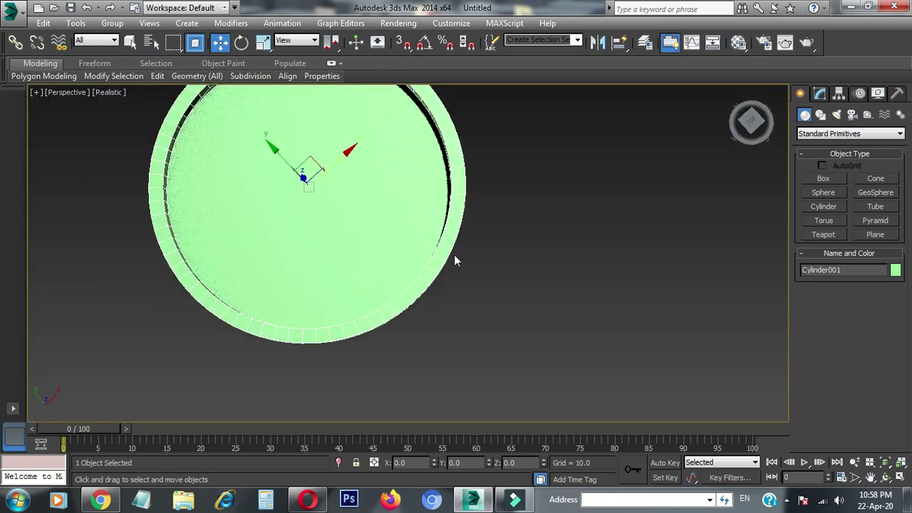
key("alt+w")
middle_click_drag(336, 200, 356, 205)
key("alt+w")
scroll(523, 285, "up", 3)
scroll(705, 235, "up", 2)
Draw a thin plane from the dish centre outward in the Top view.
left_click(876, 235)
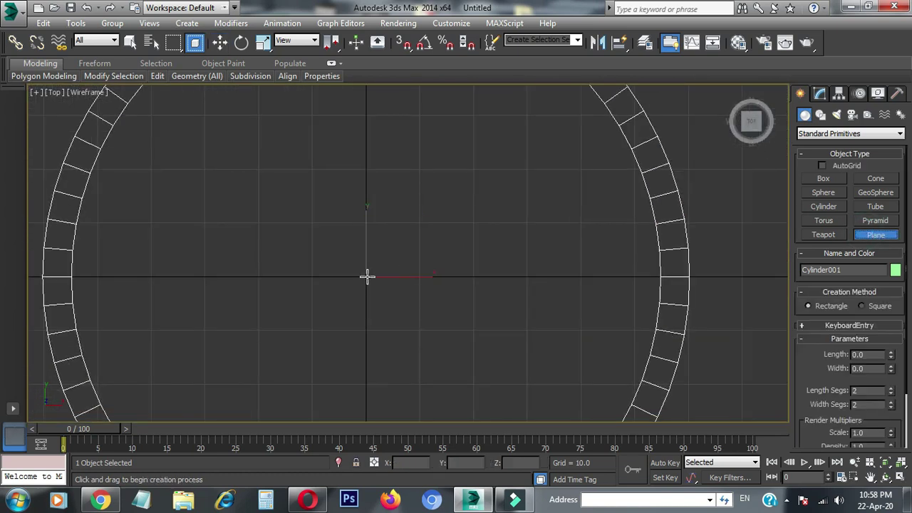
left_click_drag(367, 277, 641, 286)
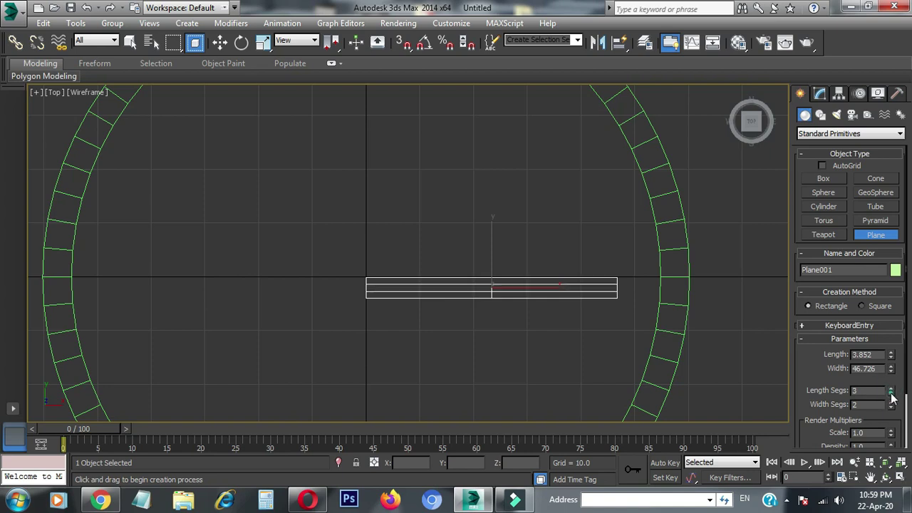
right_click(413, 294)
key("w")
scroll(594, 293, "up", 3)
scroll(469, 243, "up", 3)
scroll(470, 289, "down", 5)
Convert Plane001 to an editable poly through the right-click menu.
right_click(599, 280)
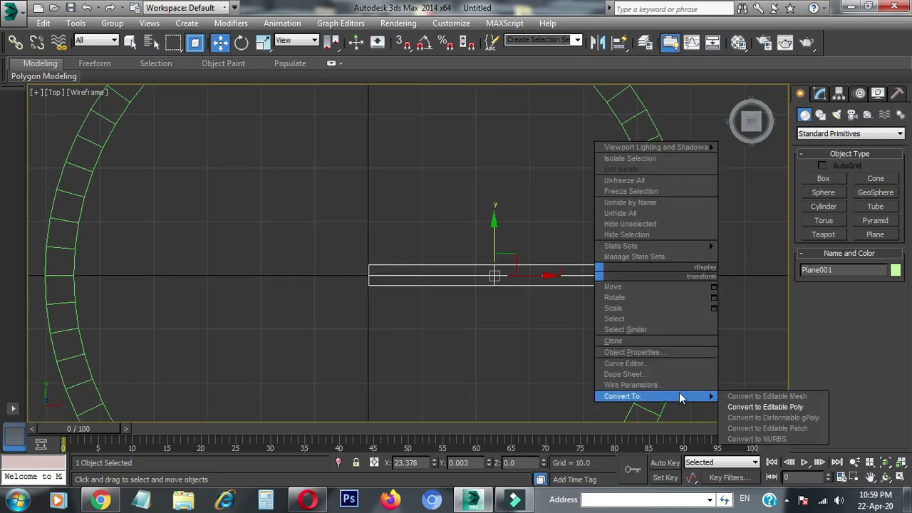
left_click(756, 394)
left_click(814, 295)
scroll(492, 293, "up", 2)
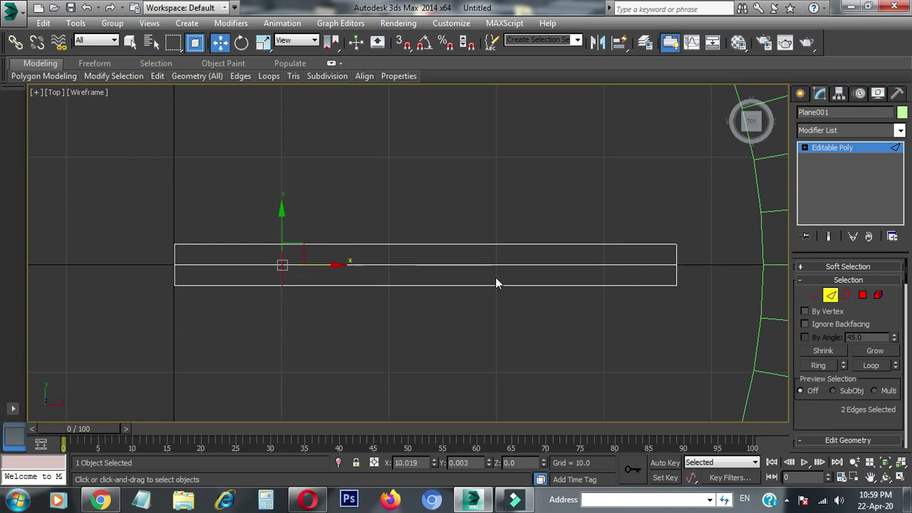
Pull the strip's far-end vertices together into a point, tapering it like a needle.
key("1")
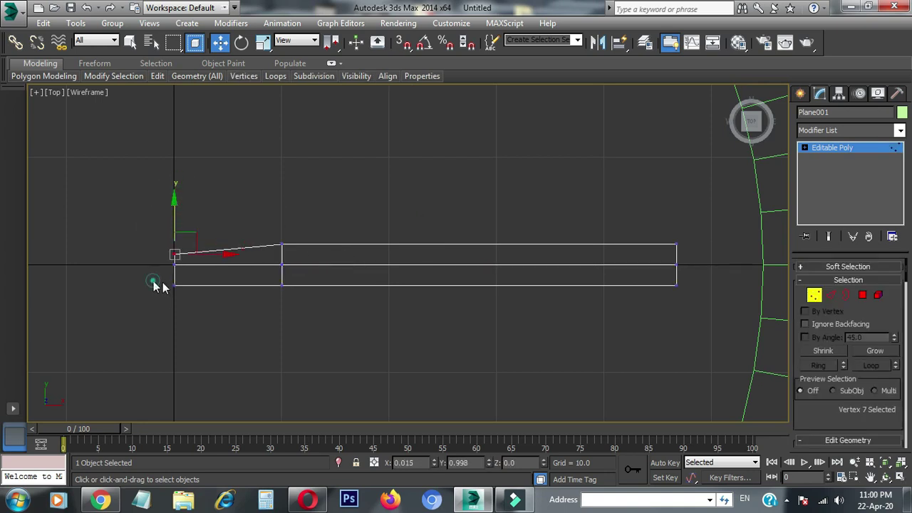
scroll(175, 222, "up", 4)
scroll(211, 311, "down", 6)
scroll(462, 326, "up", 3)
left_click(464, 243)
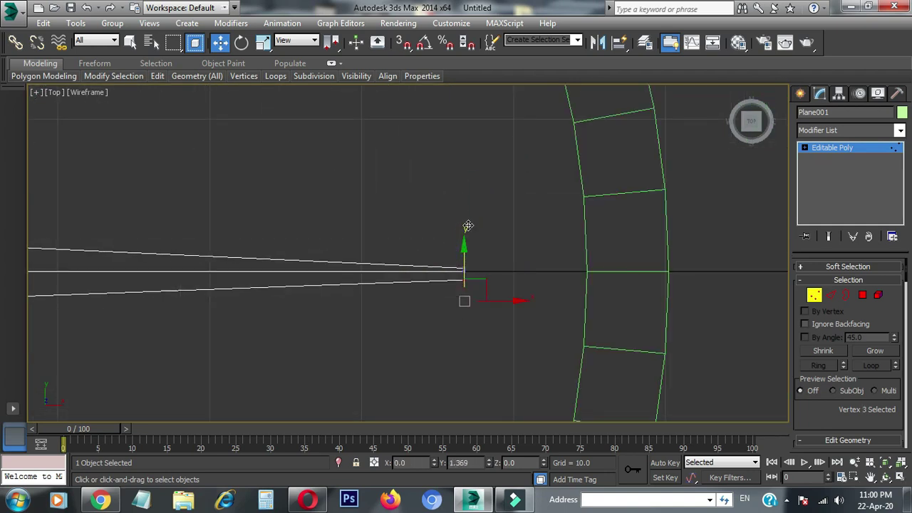
left_click_drag(467, 226, 471, 331)
Leave vertex editing and Shift-drag a copy of the hand just above it.
scroll(447, 211, "down", 3)
scroll(295, 311, "down", 2)
scroll(295, 312, "up", 3)
scroll(250, 288, "up", 3)
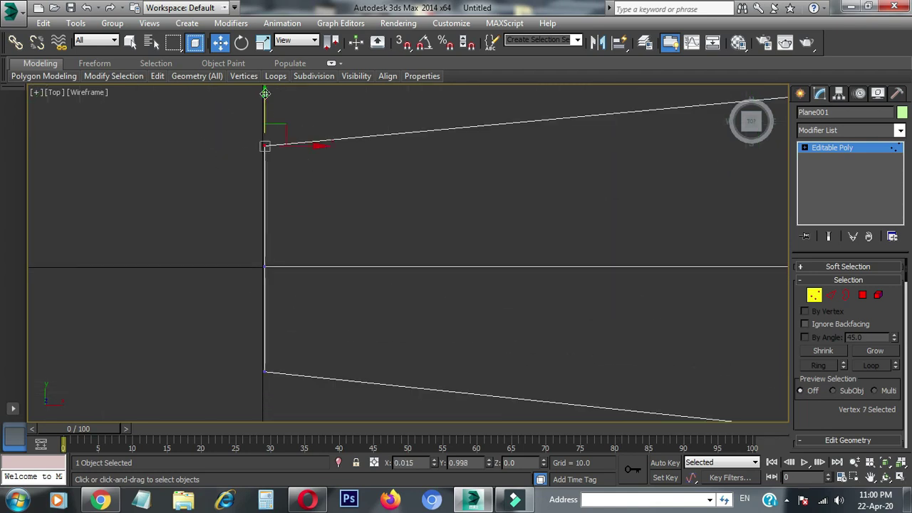
scroll(338, 221, "down", 2)
scroll(393, 306, "down", 4)
scroll(437, 337, "down", 1)
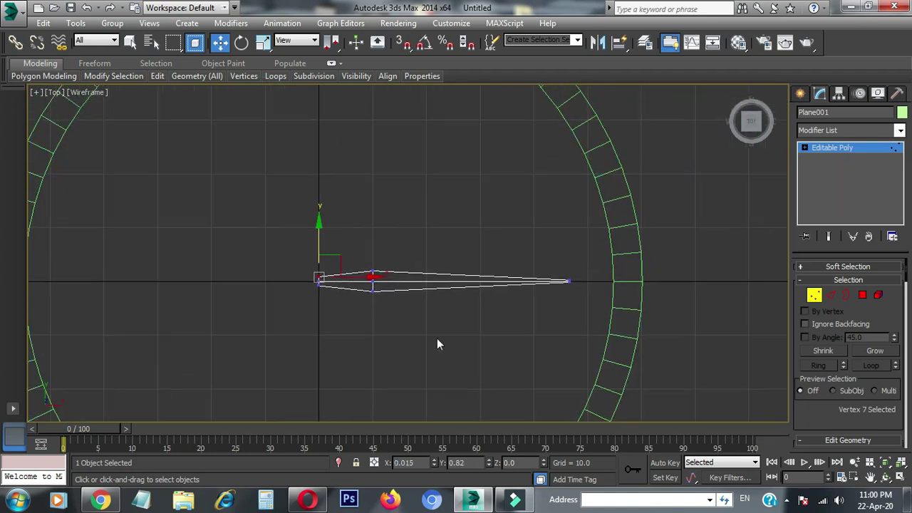
left_click(800, 94)
left_click_drag(444, 282, 444, 261, "shift")
Accept the copy as Plane002 and scale it thinner along Y.
left_click(460, 306)
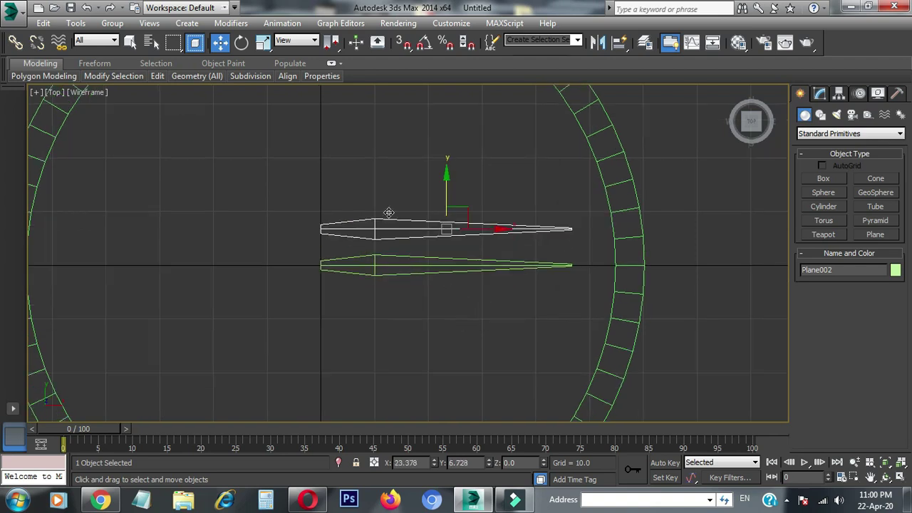
scroll(494, 275, "up", 2)
key("r")
left_click_drag(437, 229, 429, 223)
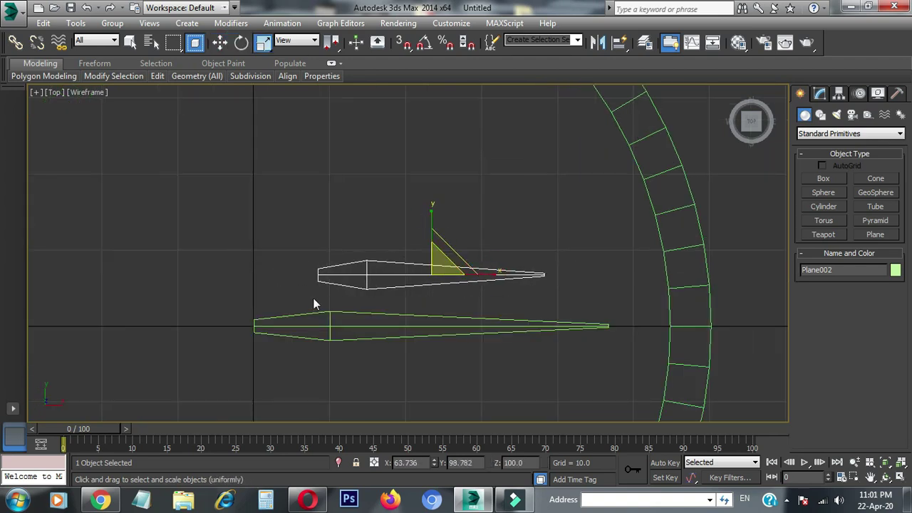
Rotate the copied hand about 50° to a diagonal angle.
middle_click_drag(313, 304, 333, 290)
left_click(239, 44)
middle_click_drag(371, 321, 370, 302)
left_click_drag(463, 203, 576, 121)
Move the angled hand left onto the dish centre and fine-tune its position.
key("w")
left_click_drag(505, 242, 365, 235)
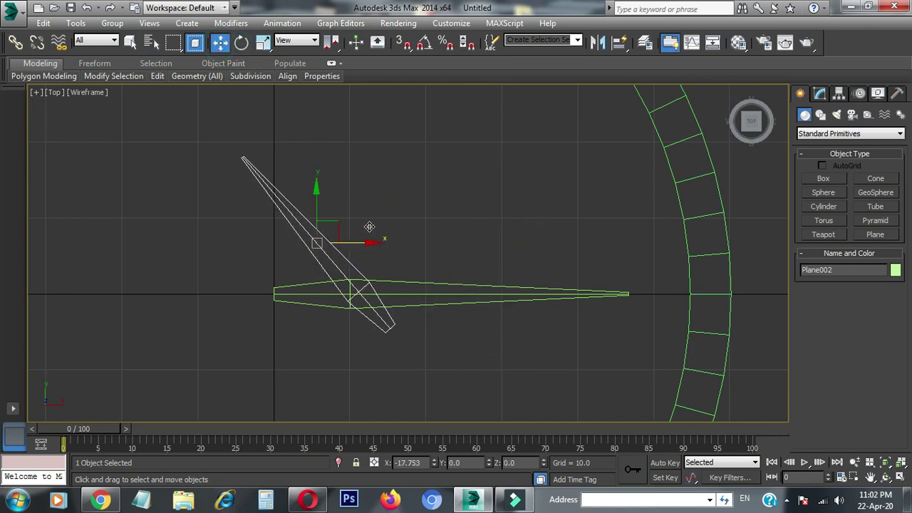
scroll(442, 204, "down", 4)
scroll(432, 284, "up", 4)
scroll(432, 284, "up", 3)
left_click_drag(342, 132, 342, 136)
scroll(387, 288, "up", 4)
scroll(307, 173, "down", 2)
left_click_drag(308, 172, 312, 172)
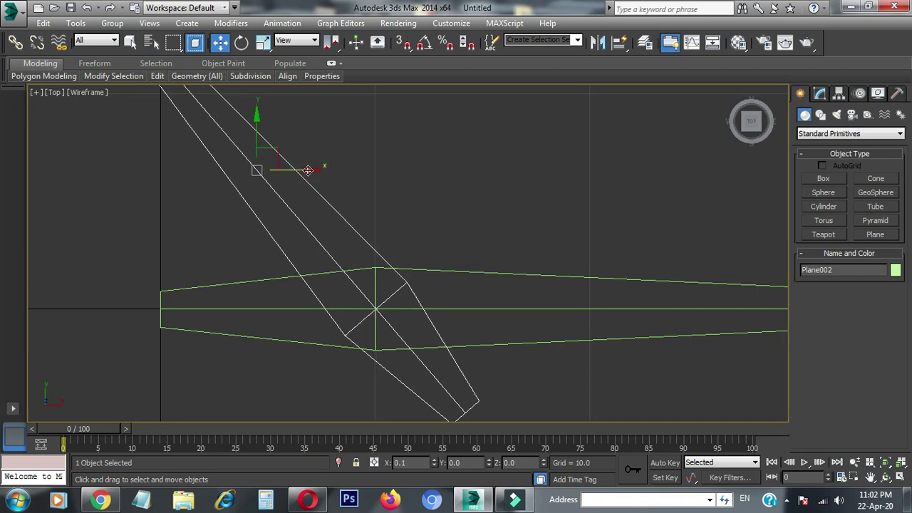
scroll(399, 271, "down", 3)
scroll(426, 281, "down", 3)
Select both hands and uniformly scale them up over the dish centre.
left_click(427, 281, "ctrl")
scroll(381, 290, "up", 4)
scroll(381, 291, "up", 4)
scroll(523, 176, "down", 2)
scroll(480, 293, "down", 4)
scroll(472, 320, "down", 1)
left_click(265, 45)
left_click_drag(475, 253, 475, 244)
scroll(484, 262, "down", 2)
left_click(481, 268)
key("alt+w")
mouse_move(356, 290)
middle_mouse_down()
mouse_move(285, 347)
mouse_move(288, 285)
middle_mouse_up()
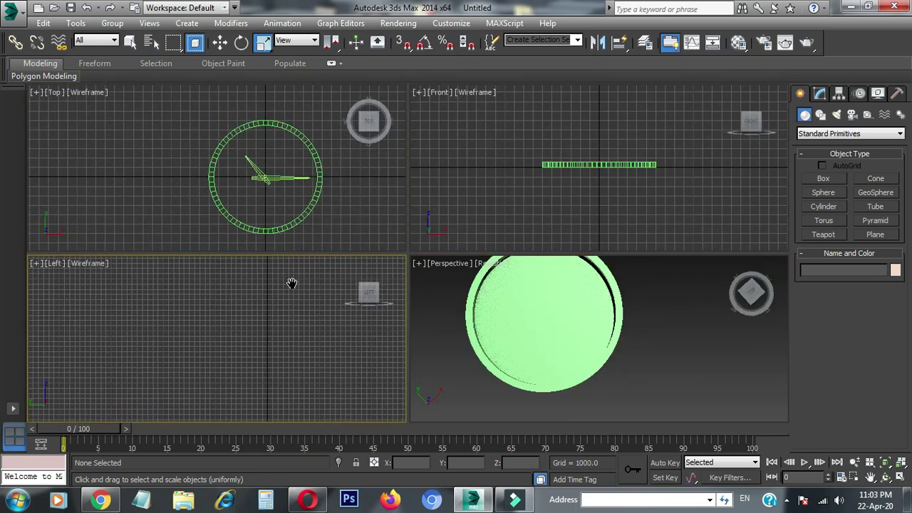
Review the clock from the Left and Perspective views, orbiting around it.
middle_click_drag(283, 209, 284, 216)
scroll(286, 347, "down", 2)
scroll(300, 347, "up", 3)
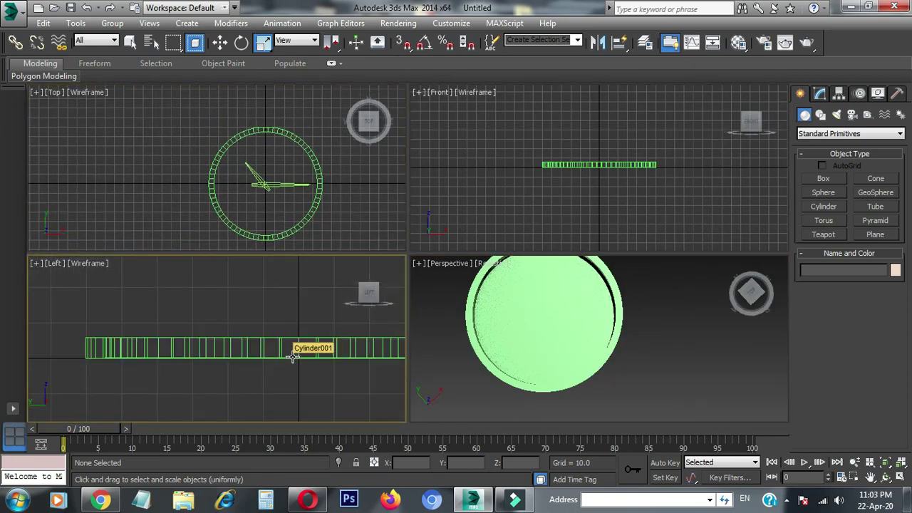
middle_click_drag(295, 349, 292, 381, "alt")
left_click(485, 352)
key("alt+w")
mouse_move(371, 211)
middle_mouse_down("alt")
mouse_move(354, 304)
mouse_move(283, 256)
middle_mouse_up("alt")
key("w")
key("t")
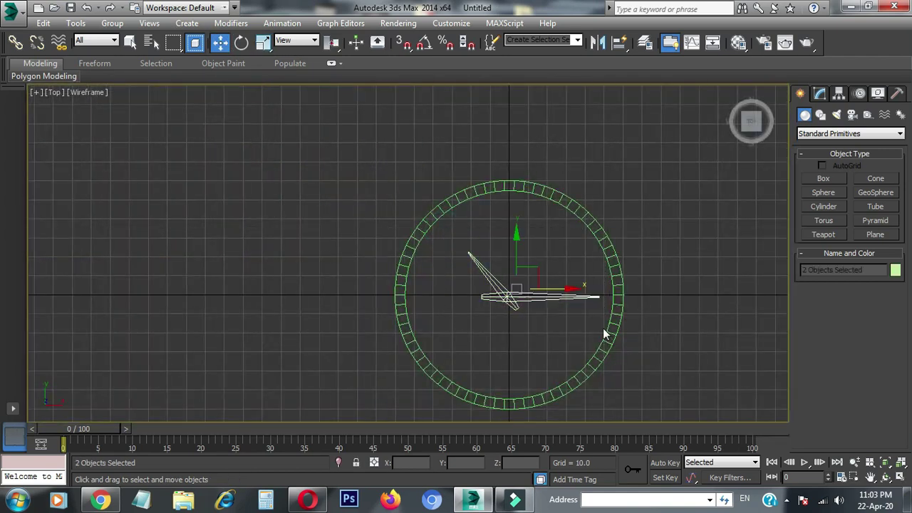
key("alt+w")
key("alt+w")
middle_click_drag(464, 287, 395, 384, "alt")
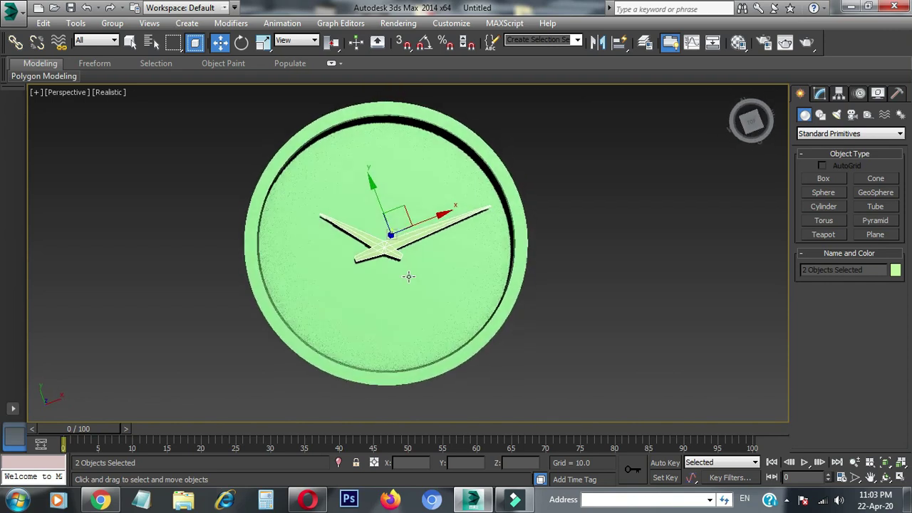
Return to the Top view and select the angled hand, Plane002.
key("alt+w")
key("alt+w")
scroll(495, 299, "up", 5)
left_click(478, 253)
Move the angled hand up-left and slide the horizontal hand right to the hub.
left_click_drag(478, 253, 469, 169)
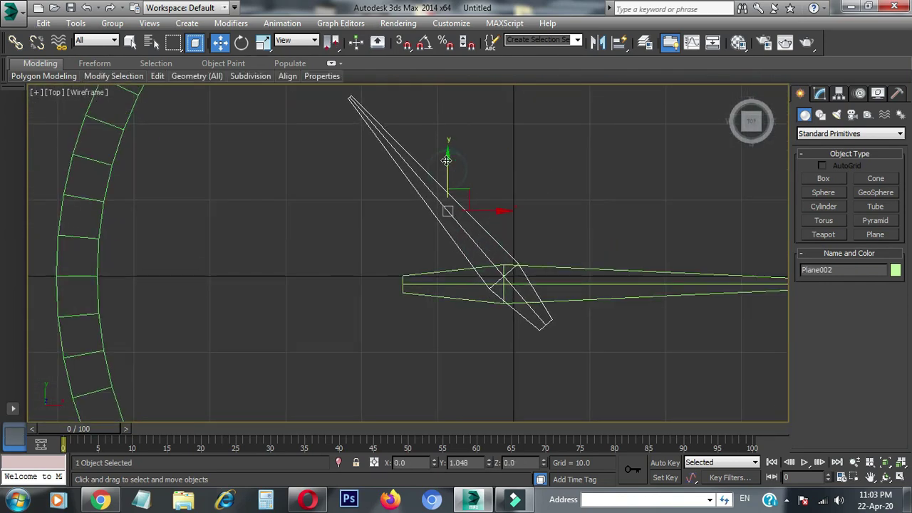
left_click(542, 286)
scroll(545, 307, "down", 3)
left_click_drag(599, 306, 667, 309)
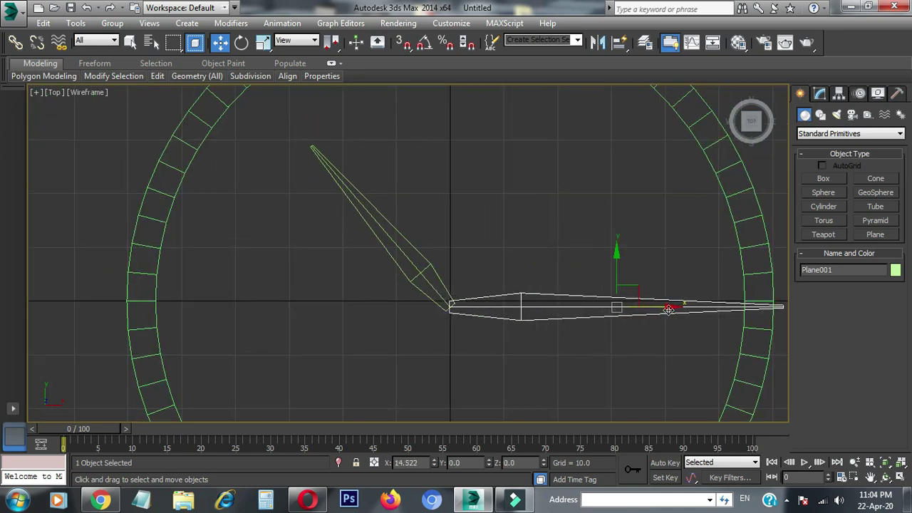
scroll(579, 311, "down", 3)
Widen the horizontal hand by scaling it along Y.
key("r")
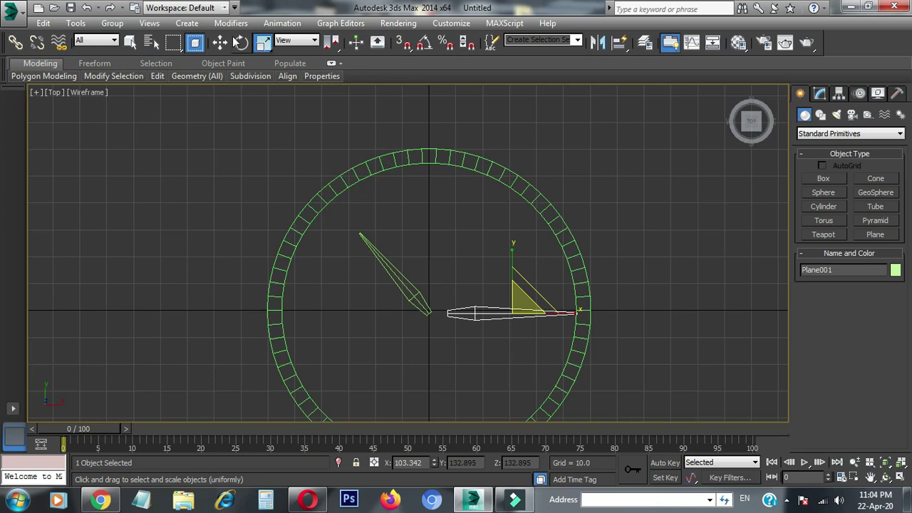
scroll(546, 313, "up", 5)
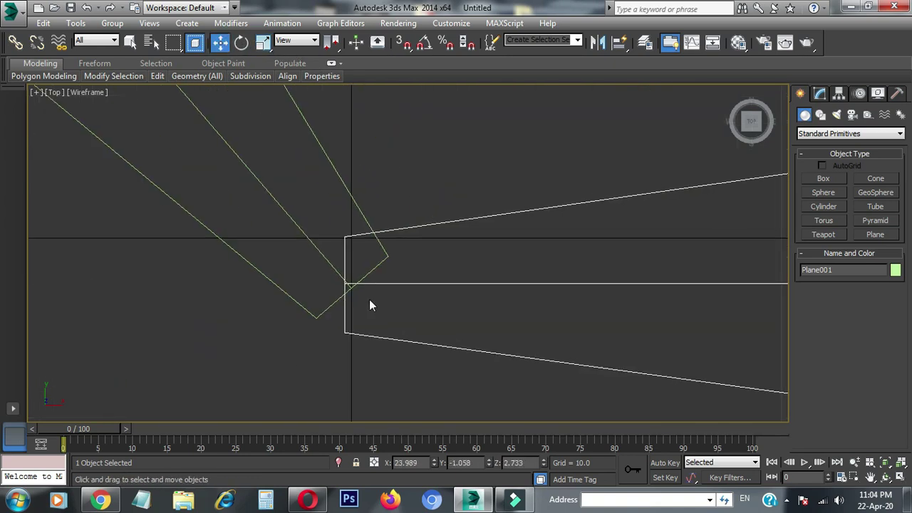
left_click_drag(665, 256, 663, 238)
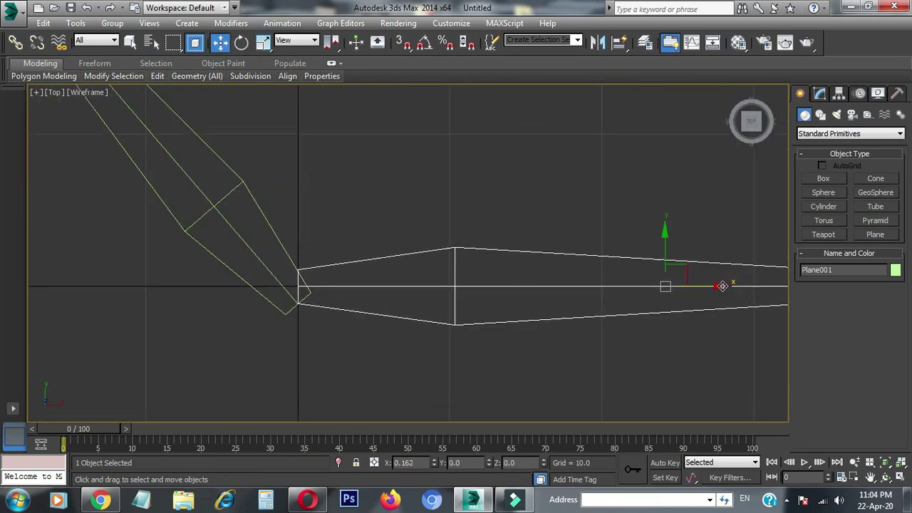
Resize the tilted hand and move it so its base meets the dial centre.
left_click(299, 306)
scroll(463, 294, "down", 5)
scroll(463, 298, "down", 1)
key("r")
scroll(425, 285, "up", 3)
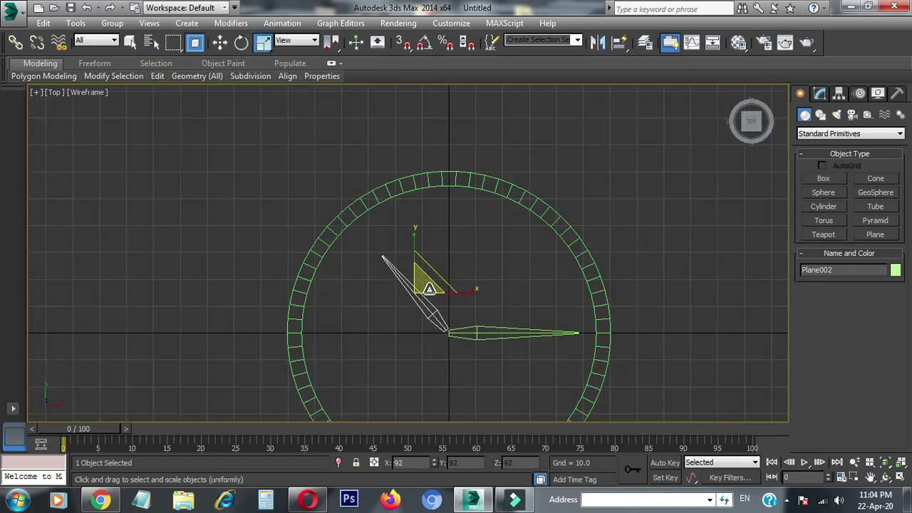
key("w")
scroll(417, 339, "up", 3)
left_click_drag(490, 276, 501, 292)
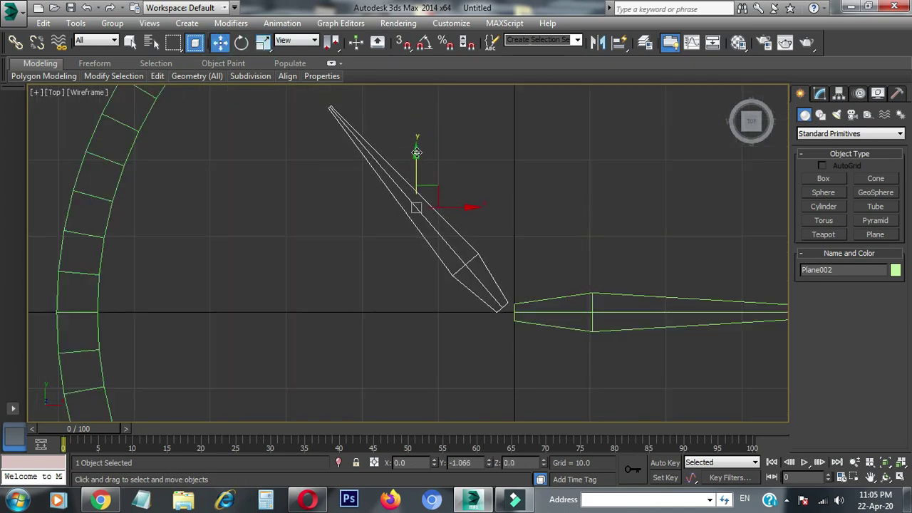
scroll(501, 292, "down", 2)
scroll(477, 303, "down", 2)
key("alt+w")
key("alt+w")
key("alt+w")
key("alt+w")
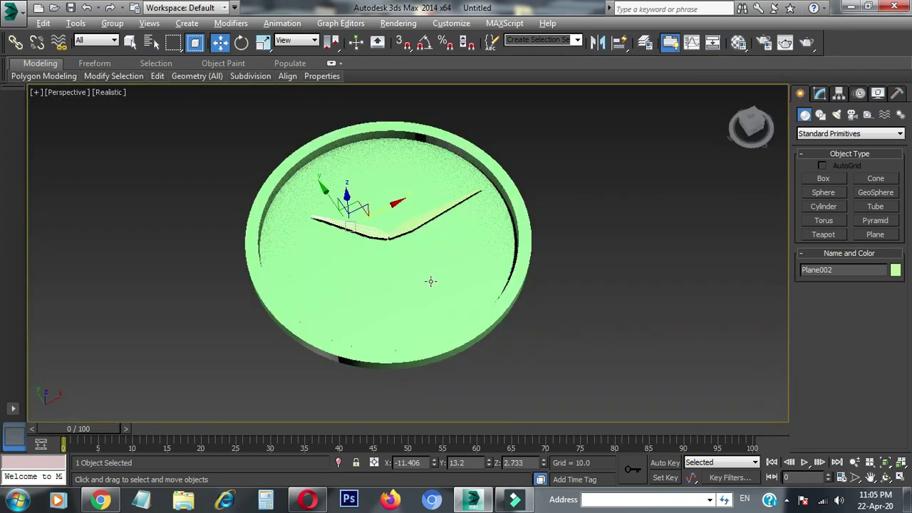
Convert the dial cylinder to Editable Poly and inset its inner centre face.
left_click(427, 270)
right_click(548, 260)
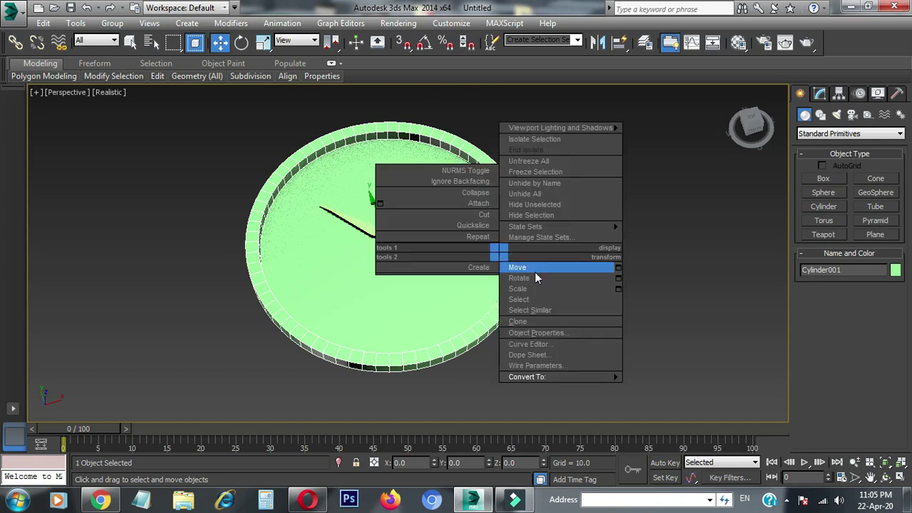
left_click(670, 388)
left_click(863, 294)
scroll(820, 414, "down", 3)
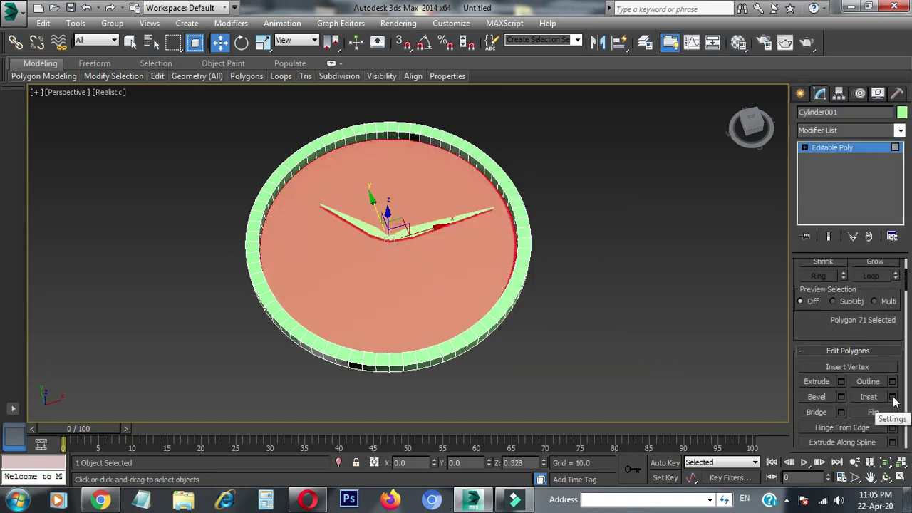
left_click(895, 401)
left_click_drag(418, 280, 426, 98)
scroll(371, 243, "up", 2)
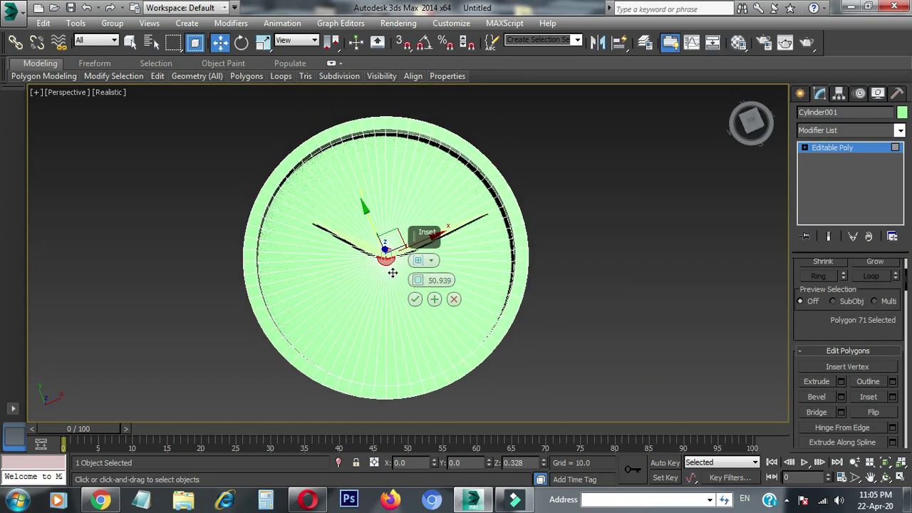
scroll(371, 242, "up", 5)
left_click(415, 299)
Extrude the inset centre faces upward into a small hub pin where the hands meet.
key("shift+e")
left_click_drag(417, 281, 421, 264)
scroll(385, 224, "down", 3)
scroll(385, 223, "down", 3)
left_click(414, 299)
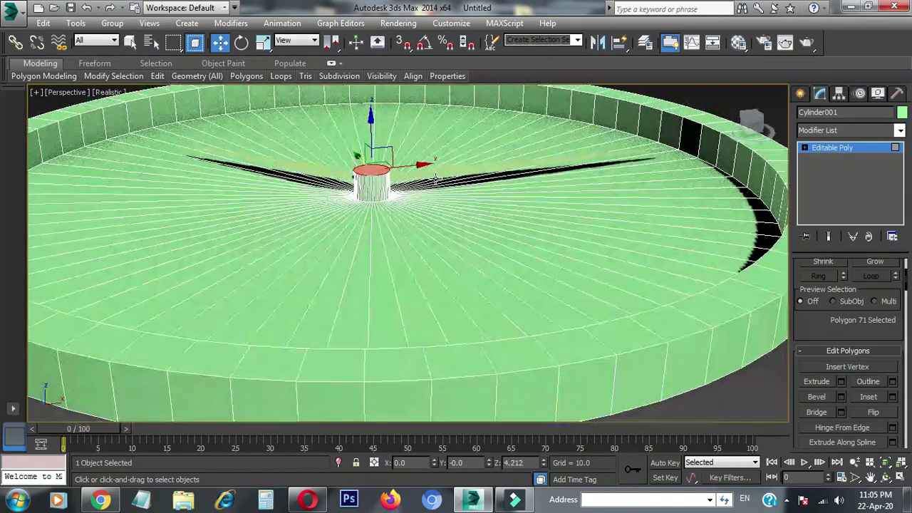
middle_click_drag(491, 167, 499, 171, "alt")
scroll(435, 194, "up", 3)
scroll(427, 235, "down", 5)
key("alt+w")
key("alt+w")
key("alt+w")
key("alt+w")
key("alt+w")
key("alt+w")
Create a text shape reading "12" and place it in the viewport.
left_click(820, 114)
left_click(830, 245)
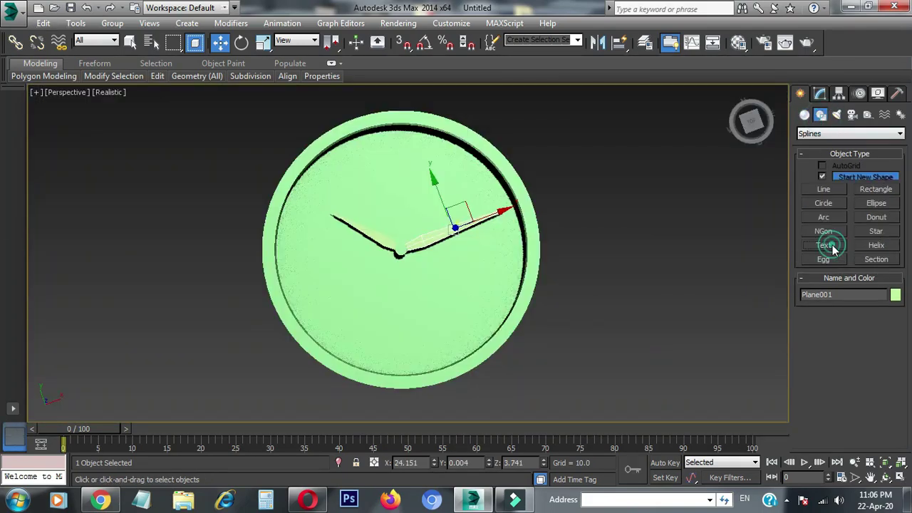
left_click_drag(884, 442, 810, 442)
key("BackSpace")
type("12")
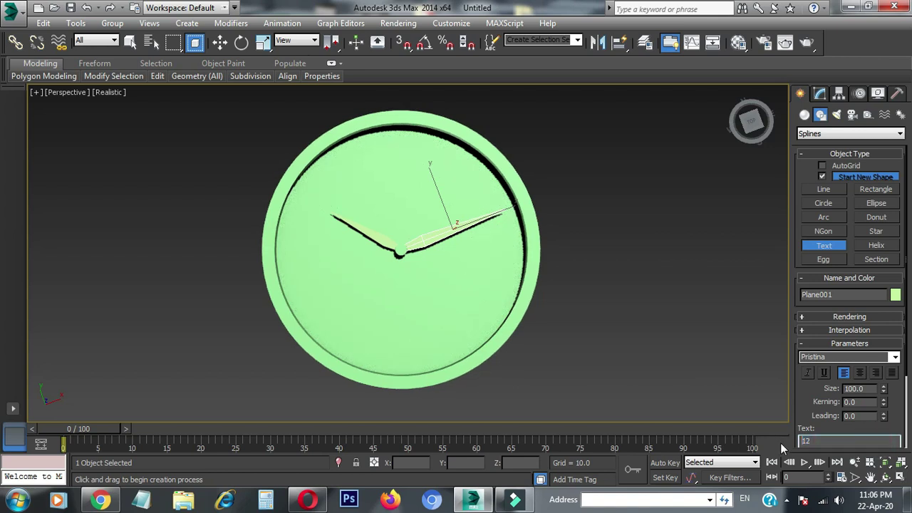
left_click(404, 179)
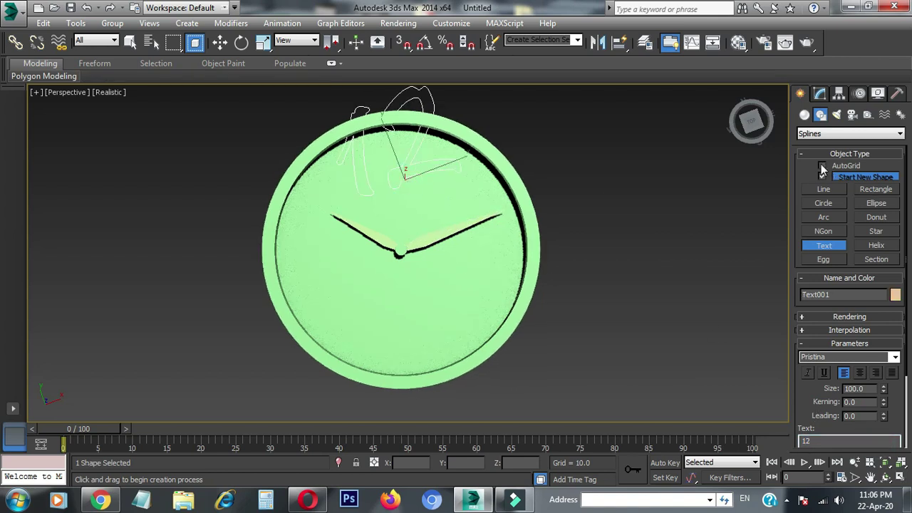
Re-angle the view and select the dial and both clock hands.
mouse_move(543, 330)
middle_mouse_down("alt")
mouse_move(523, 255)
mouse_move(520, 356)
mouse_move(520, 240)
middle_mouse_up("alt")
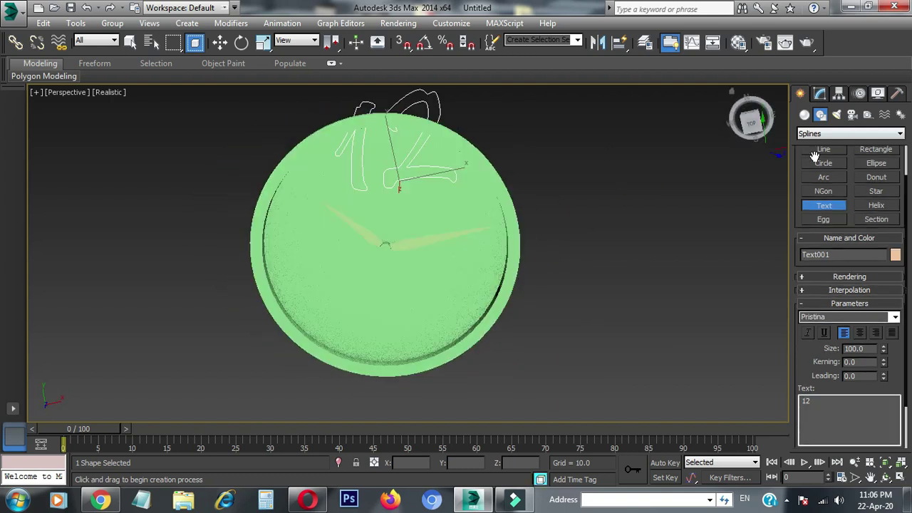
left_click(819, 134)
middle_click_drag(499, 285, 541, 256, "alt")
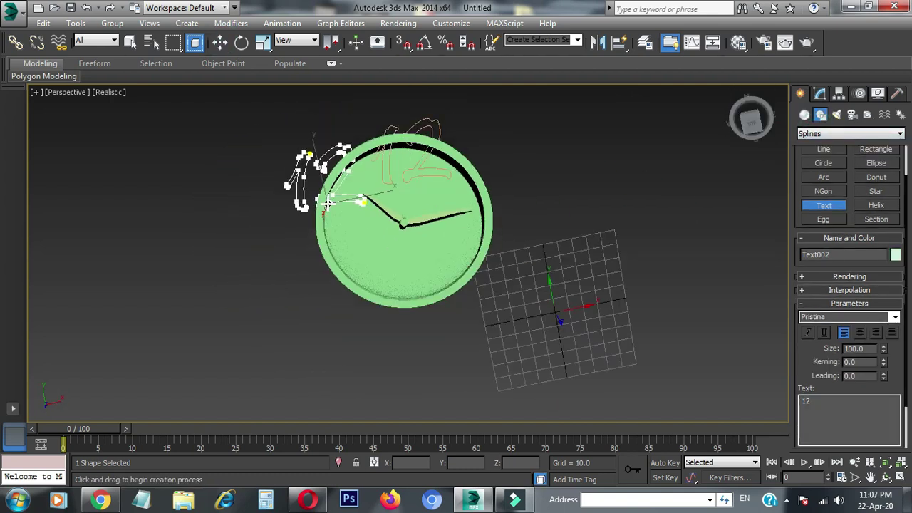
left_click(848, 133)
left_click(805, 114)
left_click(457, 214)
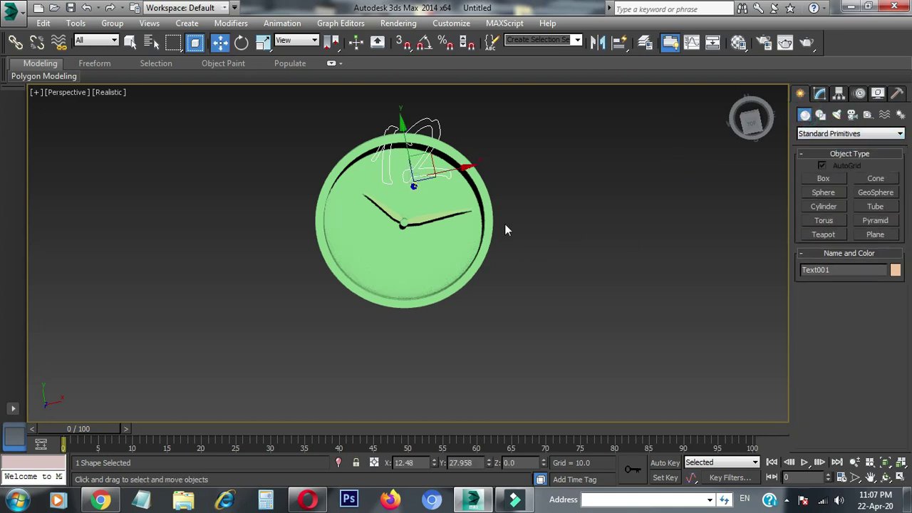
key("w")
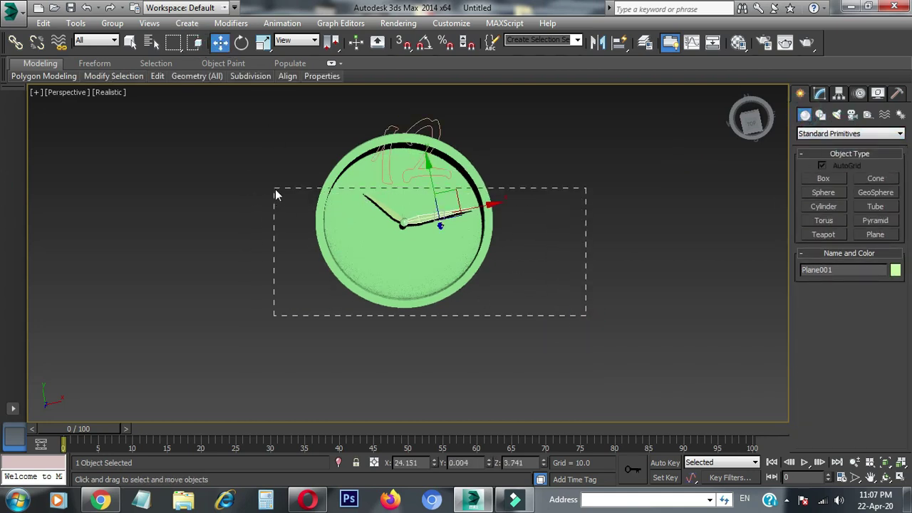
left_click_drag(585, 315, 277, 194)
key("r")
Orbit around the clock, then look straight down from the Top view.
middle_click_drag(277, 194, 413, 102, "alt")
scroll(414, 102, "up", 5)
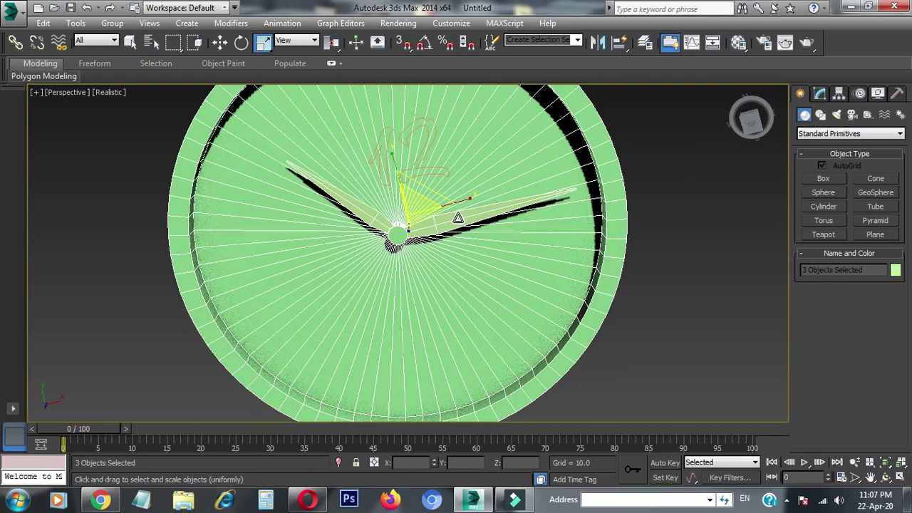
middle_click_drag(458, 218, 397, 248, "alt")
scroll(473, 238, "down", 3)
middle_click_drag(472, 238, 311, 145, "alt")
key("t")
scroll(488, 197, "up", 5)
Move the 12 text upward on the dial and show the Top view as wireframe.
left_click(489, 197)
key("w")
left_click_drag(448, 214, 445, 118)
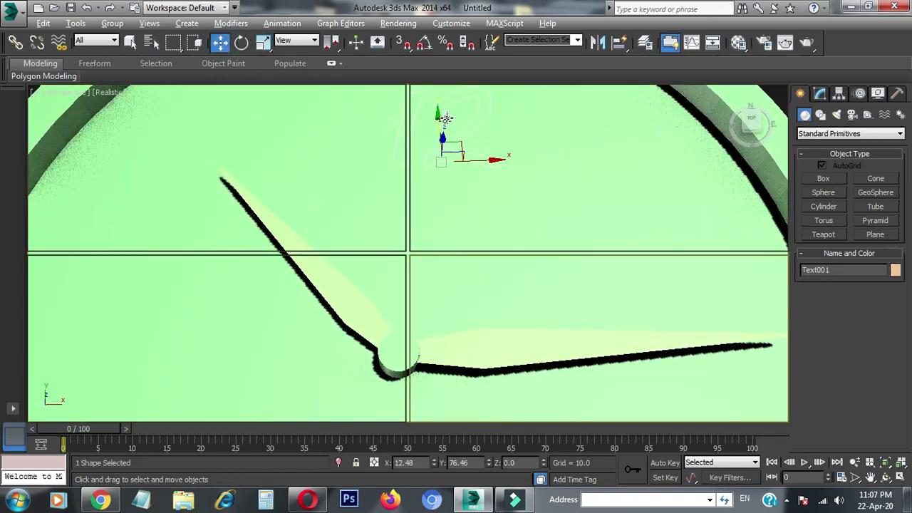
key("F3")
scroll(393, 234, "down", 5)
Select the dial and both hands and shift them slightly right and up.
scroll(497, 194, "up", 4)
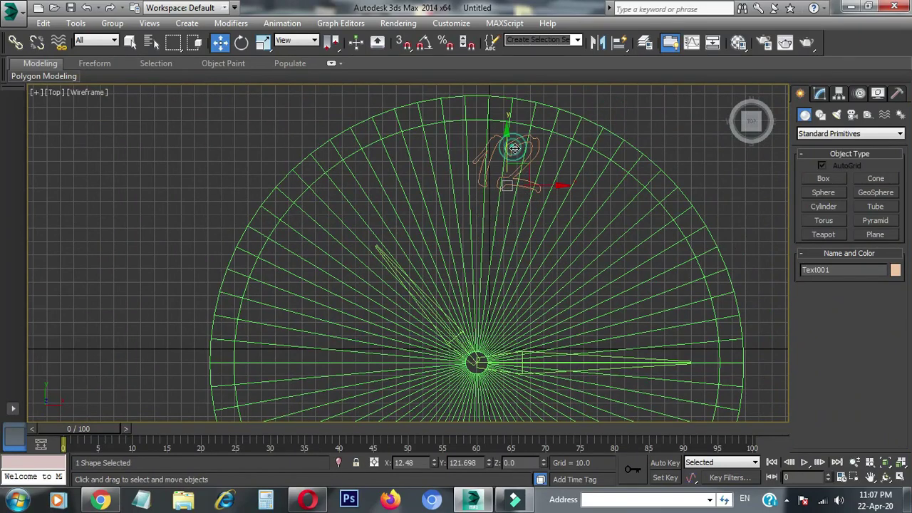
scroll(528, 180, "down", 3)
scroll(479, 195, "down", 2)
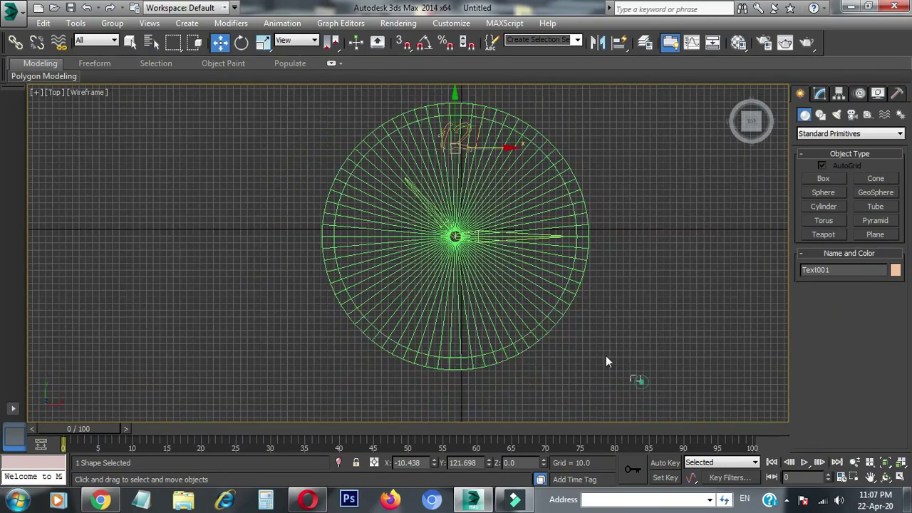
left_click_drag(606, 359, 568, 273)
scroll(568, 273, "up", 5)
middle_click_drag(461, 277, 447, 285)
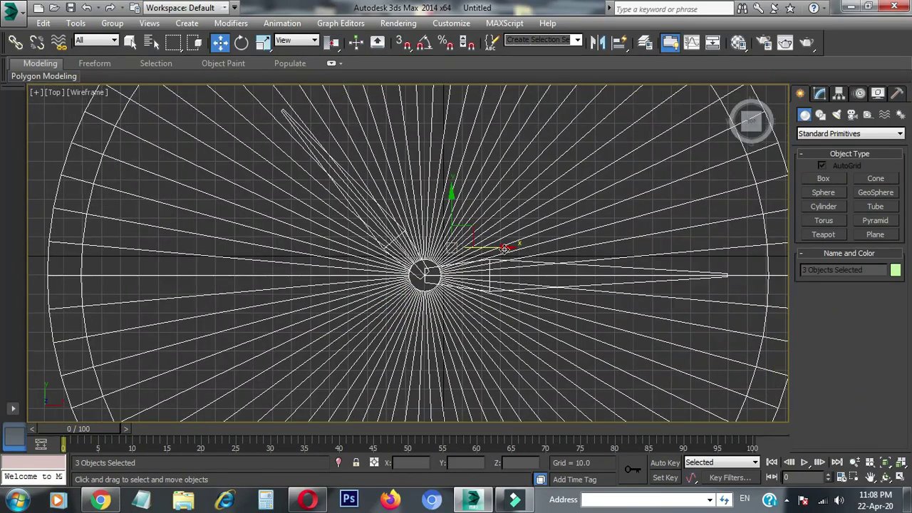
left_click_drag(504, 248, 524, 248)
left_click_drag(473, 199, 464, 174)
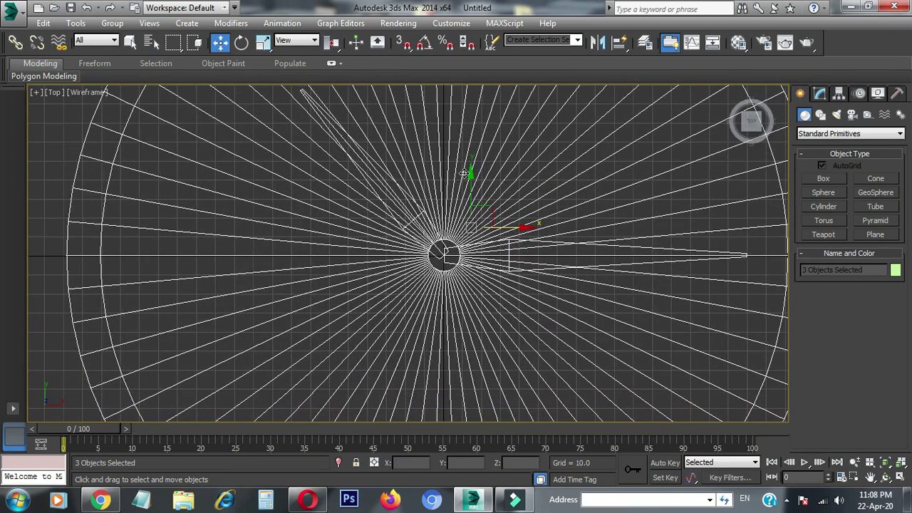
Check the 12 text's placement in the four-view layout, then return to the Top view.
left_click(464, 173)
key("alt+w")
key("alt+w")
scroll(606, 147, "down", 3)
scroll(485, 202, "up", 6)
left_click(456, 191)
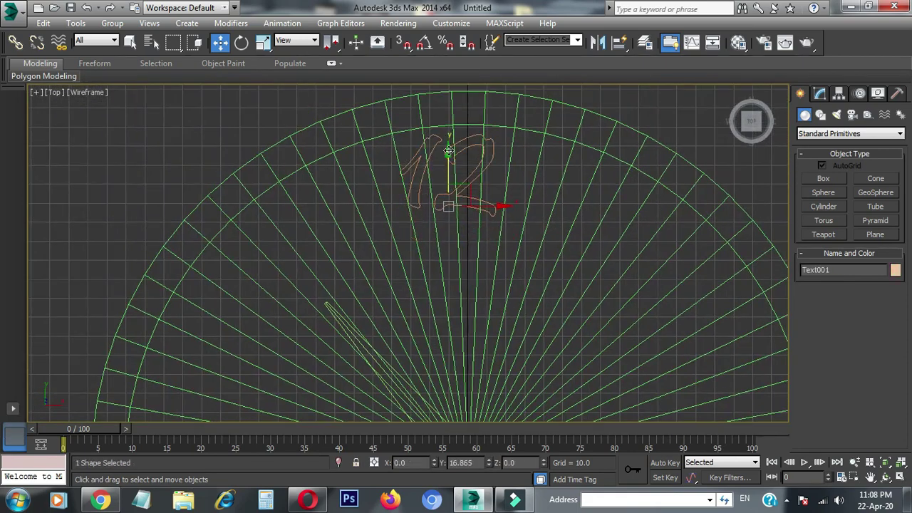
scroll(606, 221, "down", 2)
key("alt+w")
key("alt+w")
scroll(464, 204, "down", 3)
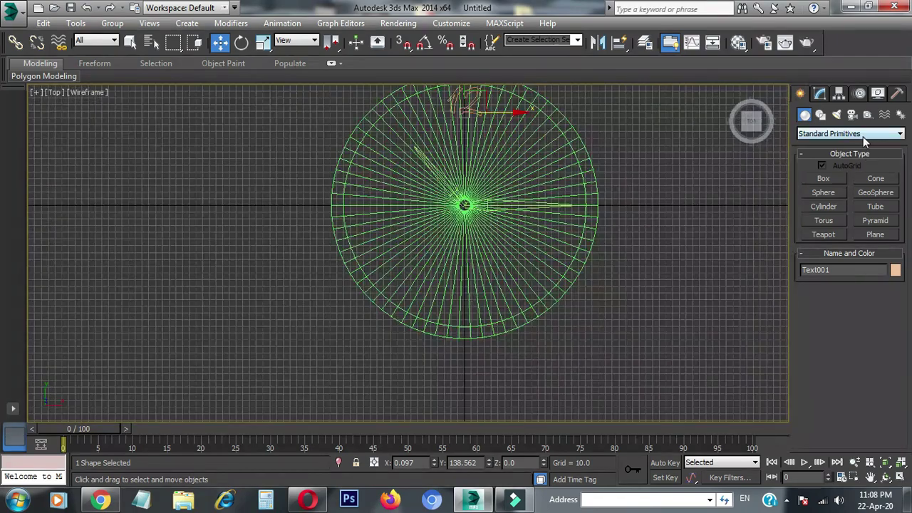
left_click(820, 114)
Create a "6" text shape and place it at the bottom of the dial.
left_click(824, 152)
left_click(818, 348)
type("6")
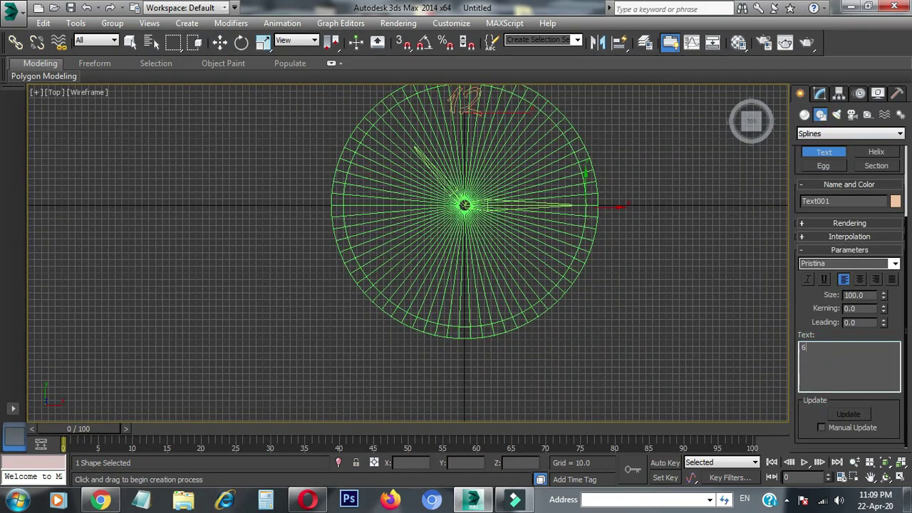
left_click(463, 319)
scroll(442, 350, "up", 5)
scroll(452, 342, "down", 7)
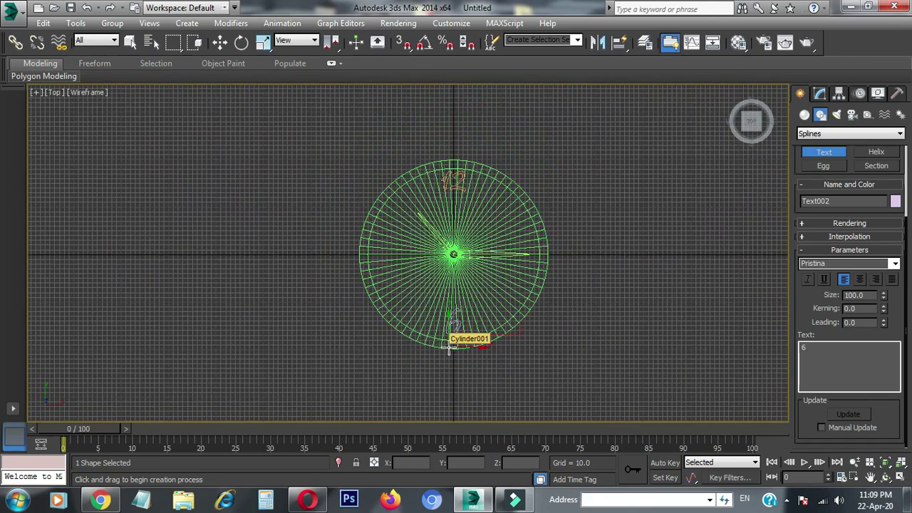
scroll(452, 342, "up", 2)
scroll(588, 288, "up", 3)
scroll(550, 285, "up", 2)
Place a 3 numeral on the dial's right side and reselect the bottom 6.
left_click(503, 255)
middle_click_drag(503, 255, 510, 273)
key("w")
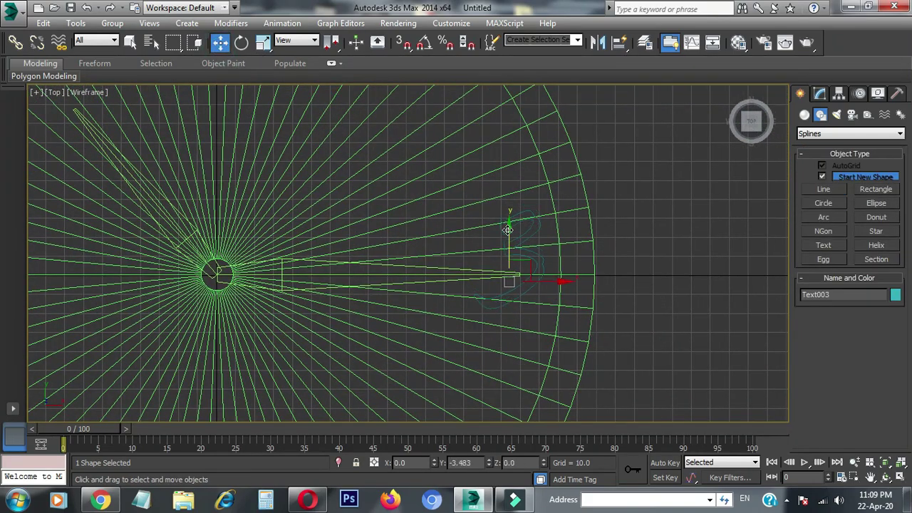
scroll(678, 198, "down", 1)
scroll(670, 213, "down", 4)
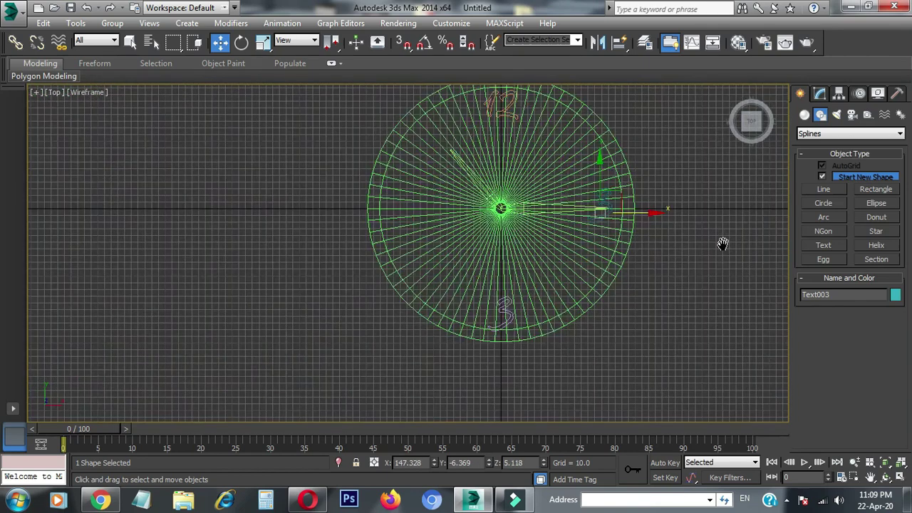
left_click(504, 319)
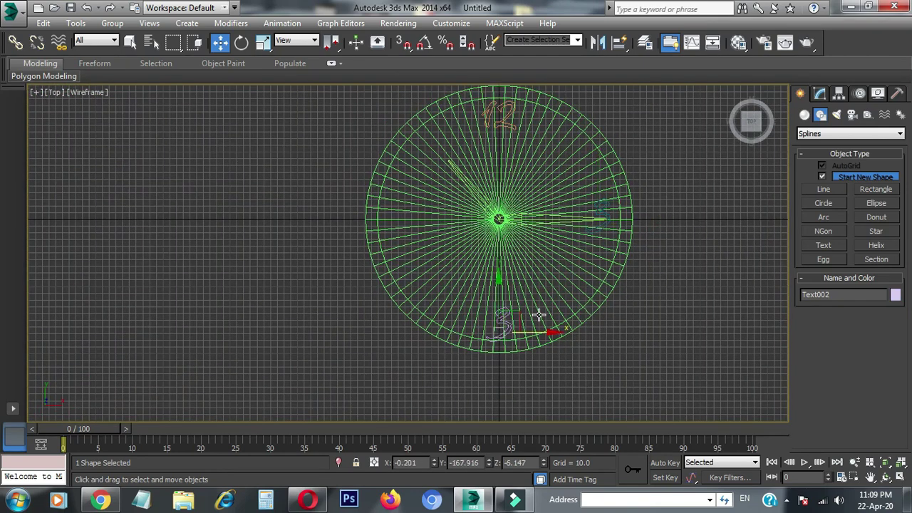
Move the new numeral into position and start creating another text numeral.
left_click(824, 245)
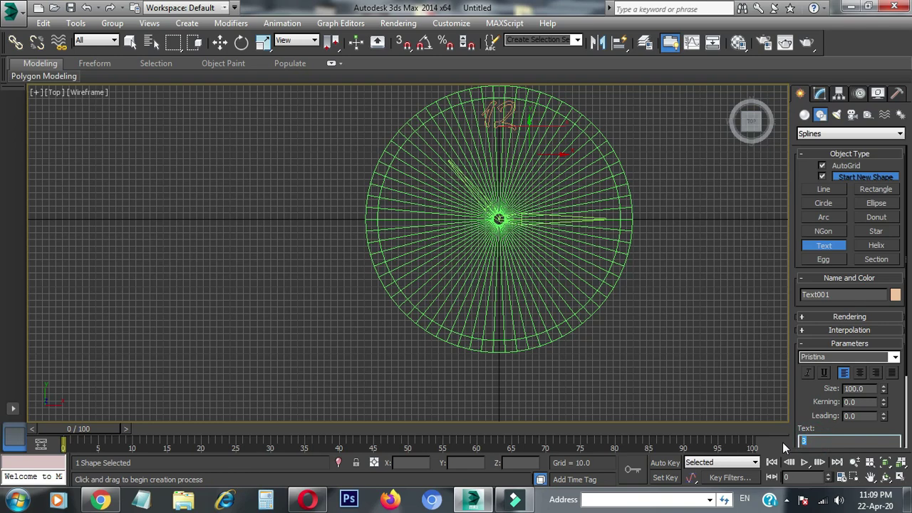
scroll(500, 341, "up", 5)
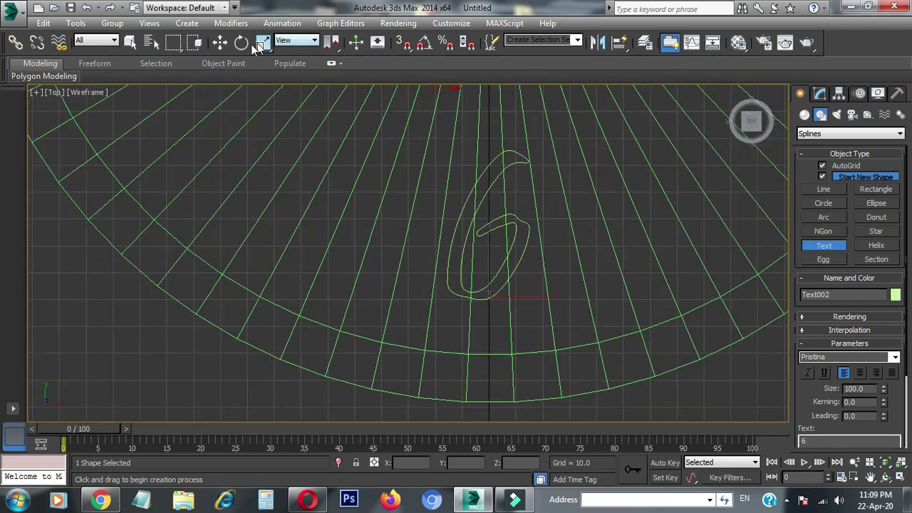
left_click(220, 42)
scroll(515, 314, "down", 3)
scroll(570, 328, "down", 3)
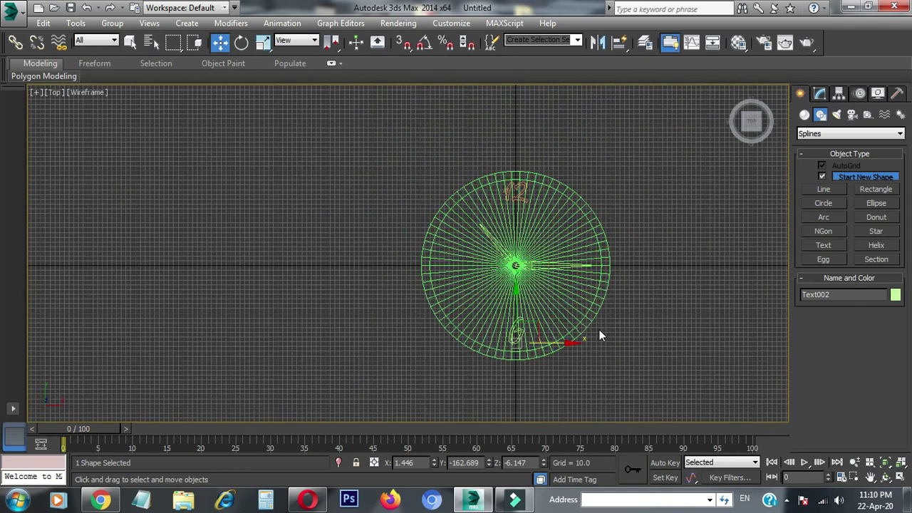
left_click(804, 115)
left_click(821, 114)
left_click(824, 245)
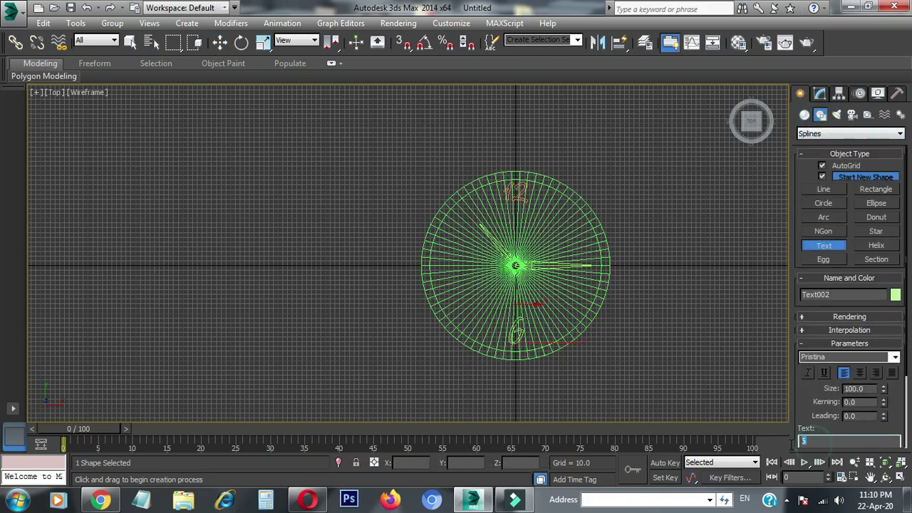
Place the numeral 3 on the dial's right edge and adjust it with Move.
scroll(570, 265, "up", 5)
scroll(578, 271, "down", 3)
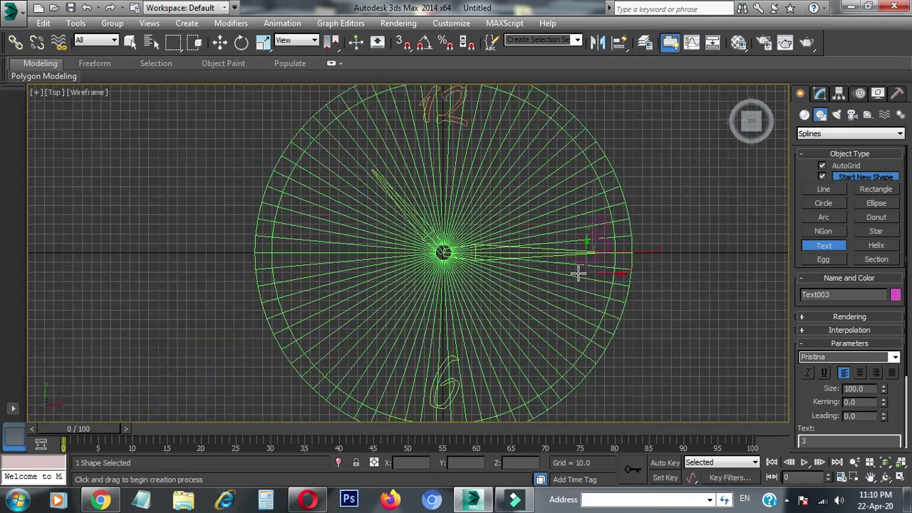
left_click(574, 260)
key("w")
scroll(546, 240, "up", 3)
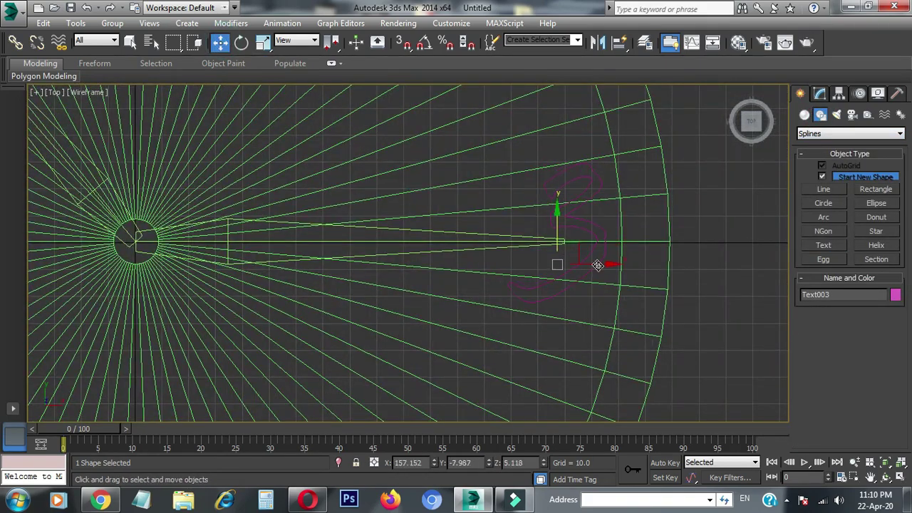
scroll(592, 303, "down", 5)
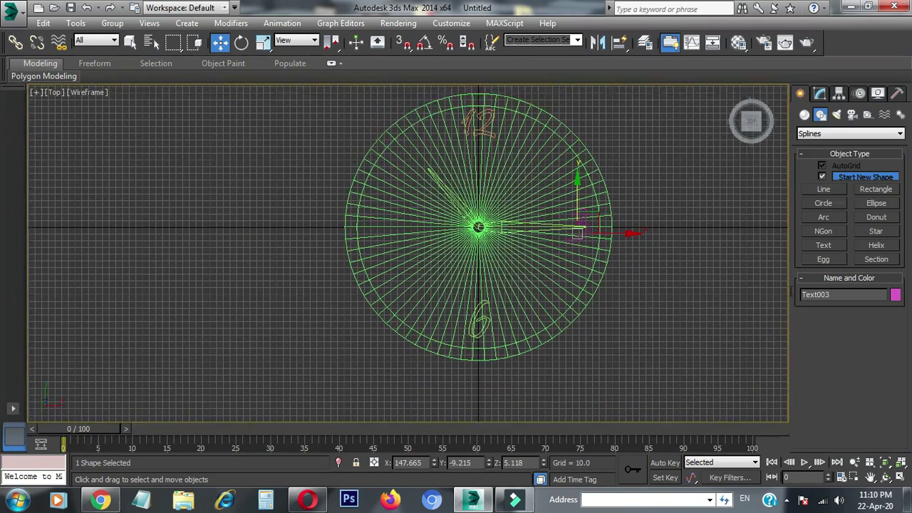
Create the numeral 9 and nudge it into place on the dial's left edge.
left_click(805, 115)
left_click(820, 115)
left_click(824, 245)
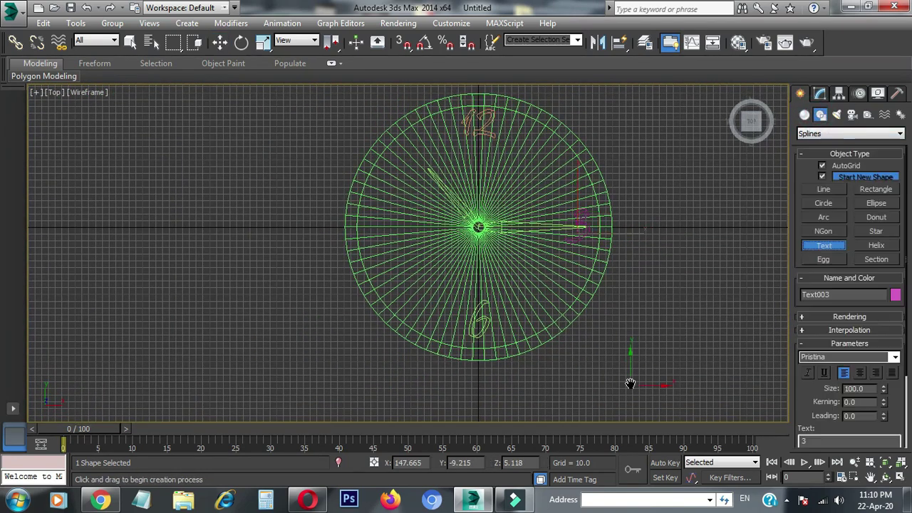
scroll(333, 287, "down", 4)
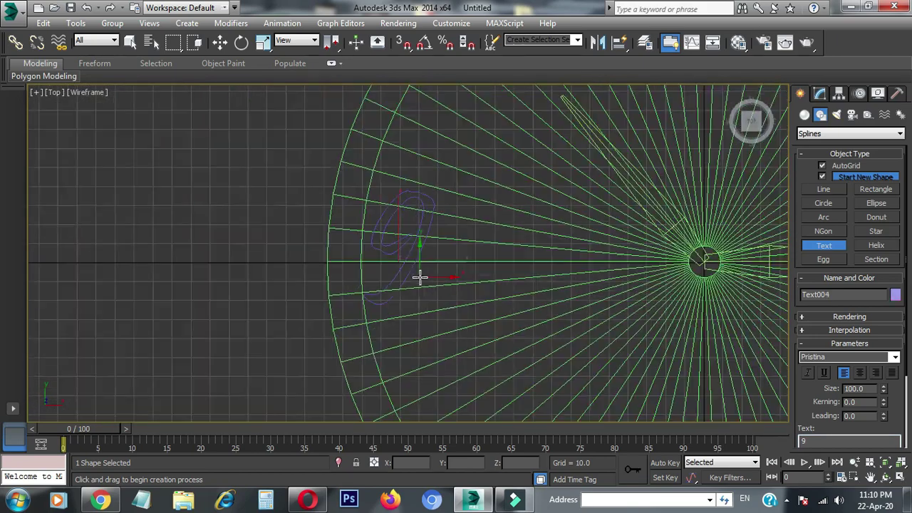
key("w")
left_click_drag(436, 236, 435, 239)
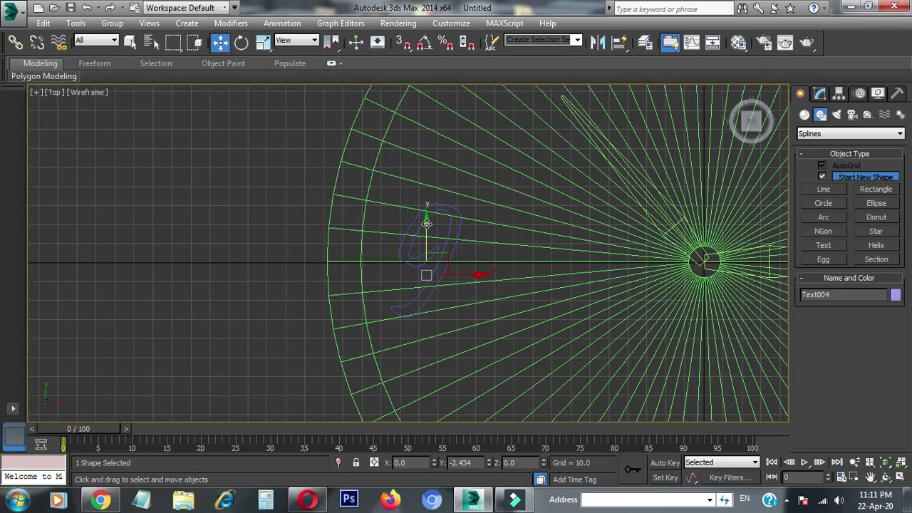
scroll(386, 241, "down", 4)
scroll(456, 341, "up", 3)
left_click(470, 269)
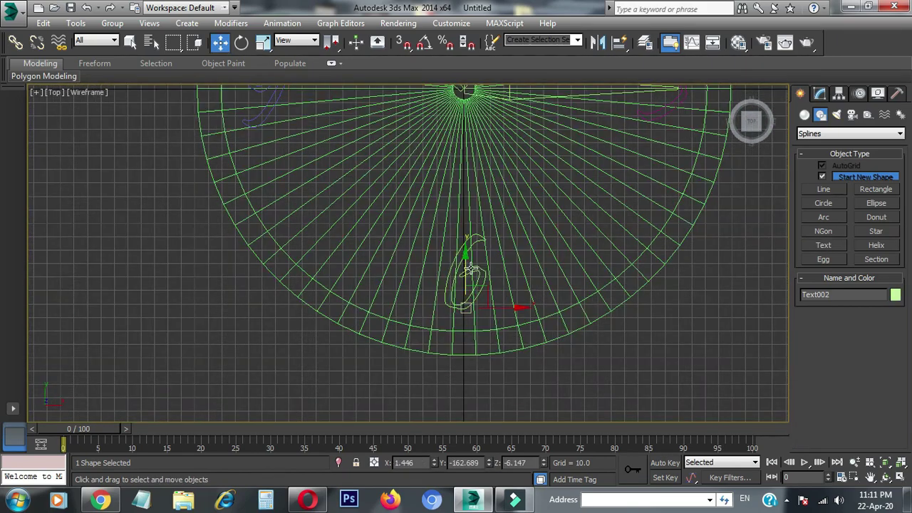
scroll(613, 321, "down", 3)
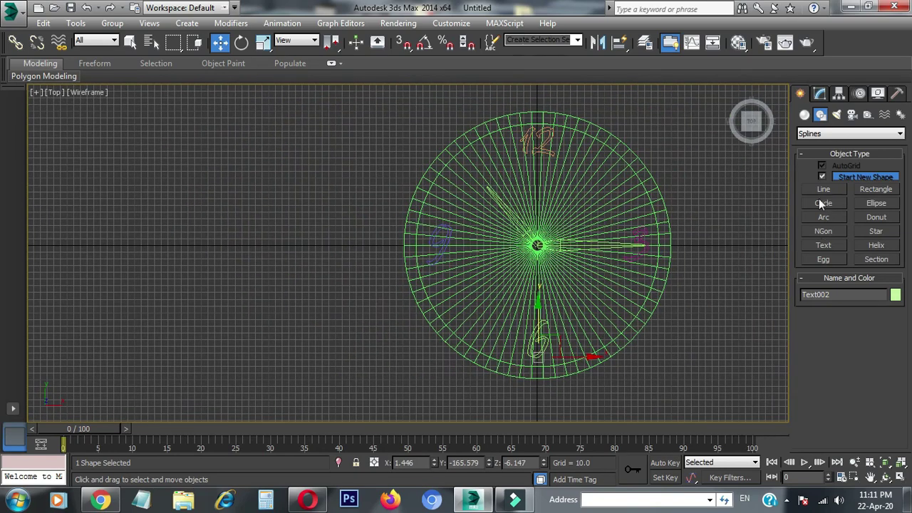
Create the text numeral 1 and move it into place on the dial.
left_click(823, 244)
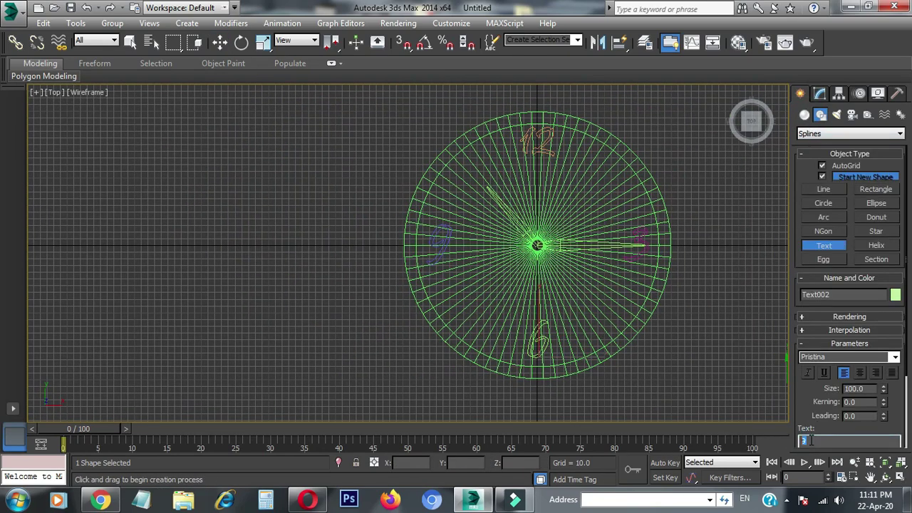
scroll(565, 176, "up", 4)
scroll(600, 233, "down", 2)
key("w")
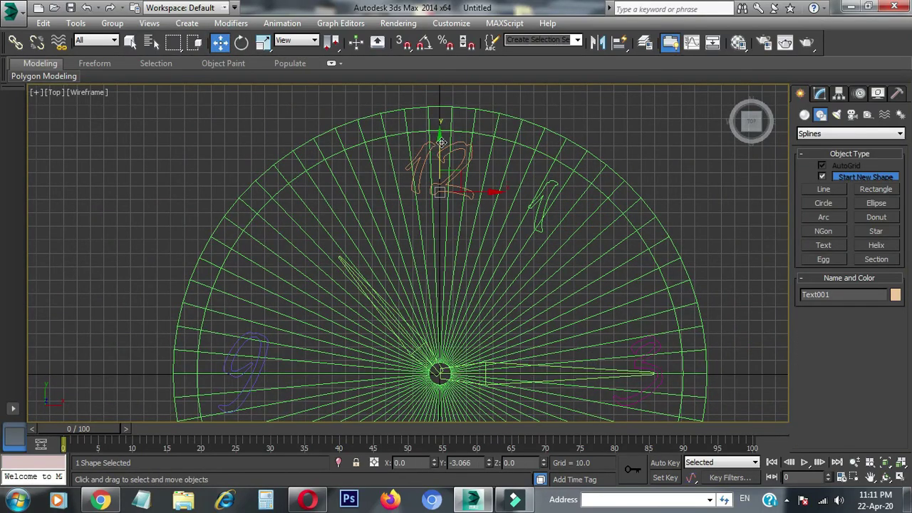
scroll(699, 186, "down", 3)
scroll(694, 231, "down", 3)
Add the numeral 2 and position it with Select and Move.
left_click(811, 116)
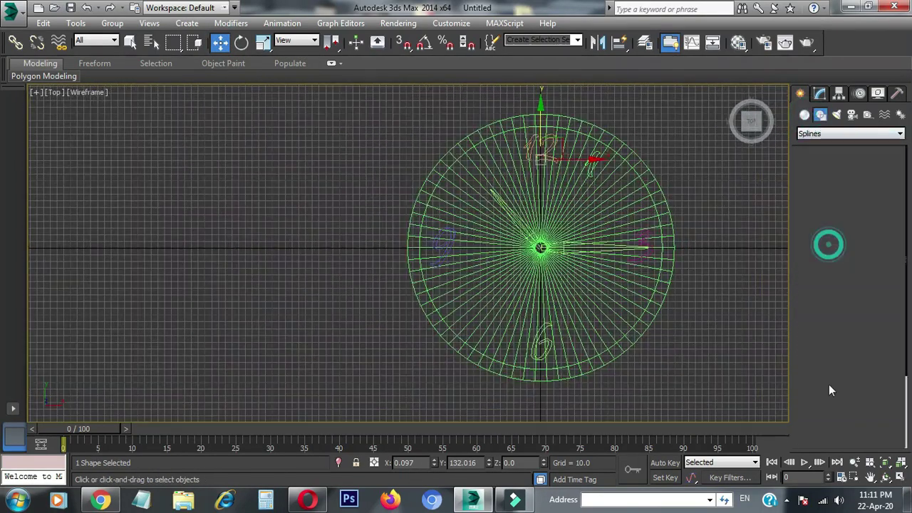
scroll(627, 208, "up", 5)
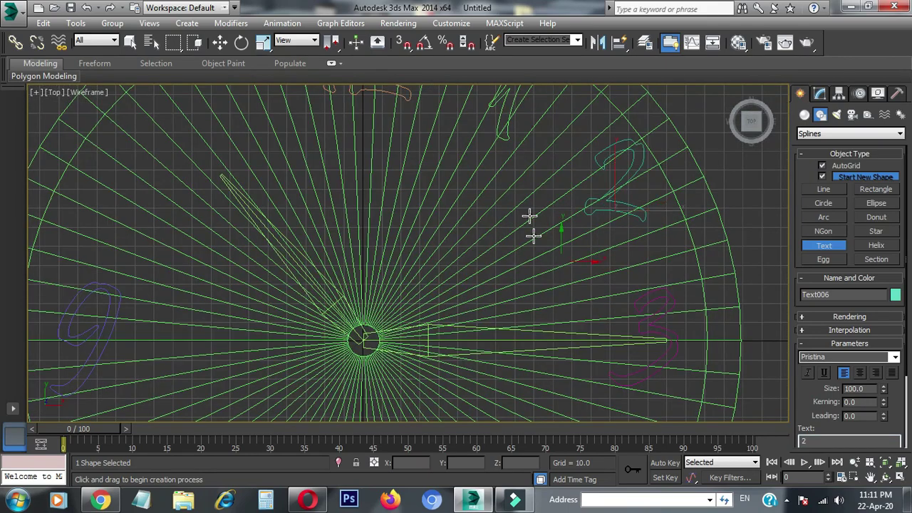
scroll(531, 217, "down", 2)
key("w")
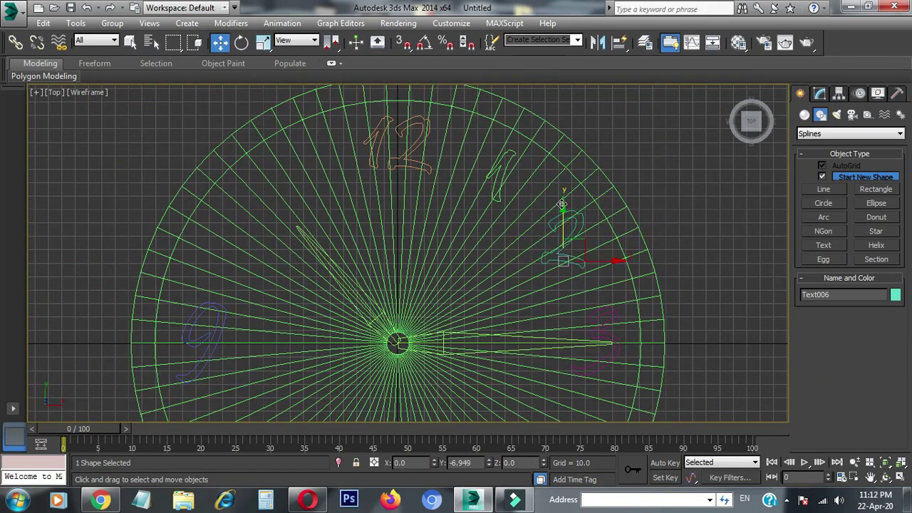
scroll(562, 206, "down", 2)
scroll(641, 171, "down", 2)
Add the numeral 4 to the dial and move it into position.
left_click(751, 121)
left_click(804, 115)
left_click(820, 115)
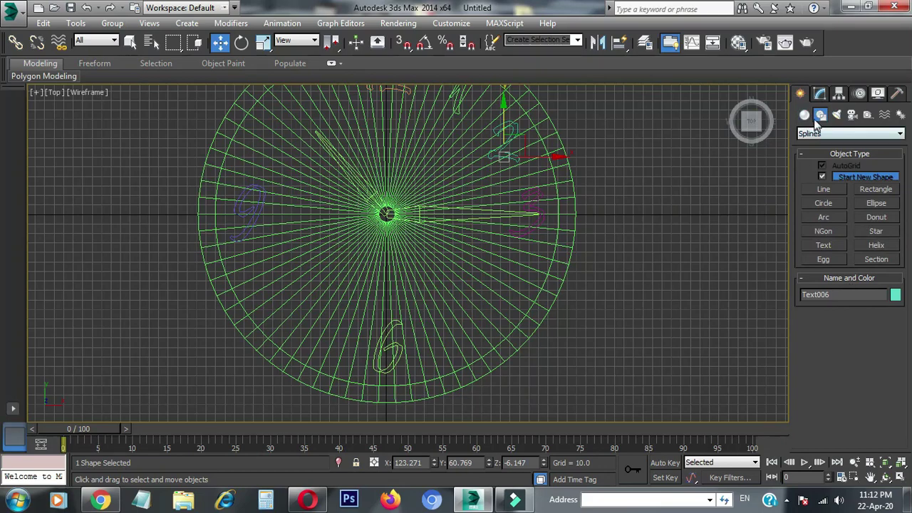
left_click(823, 245)
scroll(827, 245, "down", 1)
scroll(535, 309, "up", 1)
scroll(446, 346, "up", 1)
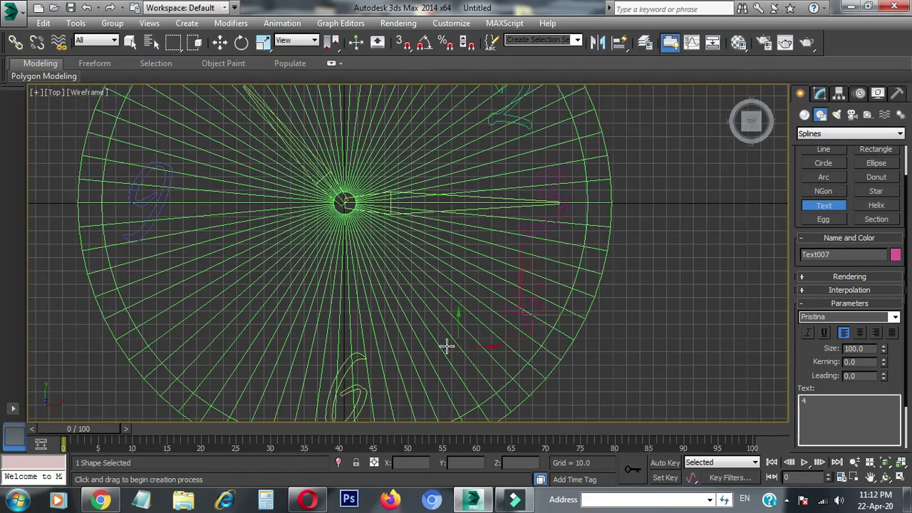
middle_click_drag(447, 345, 476, 332)
left_click(220, 42)
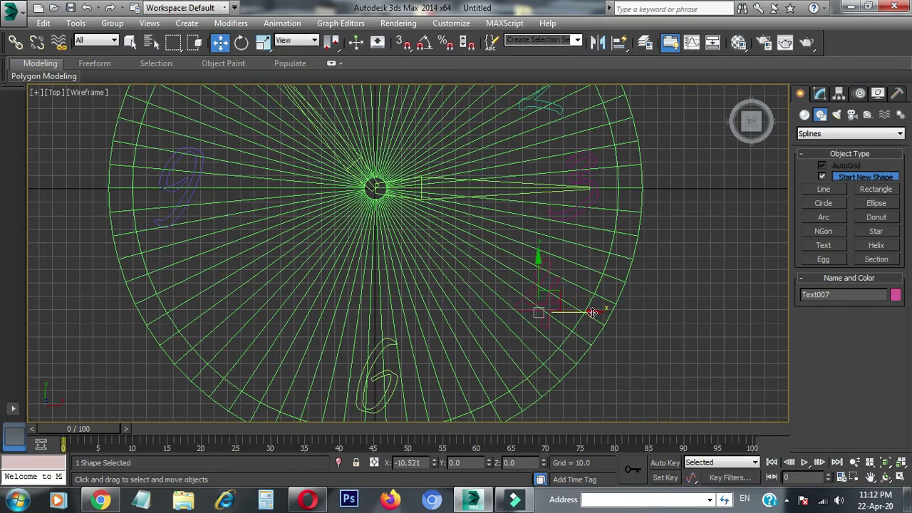
scroll(685, 214, "down", 2)
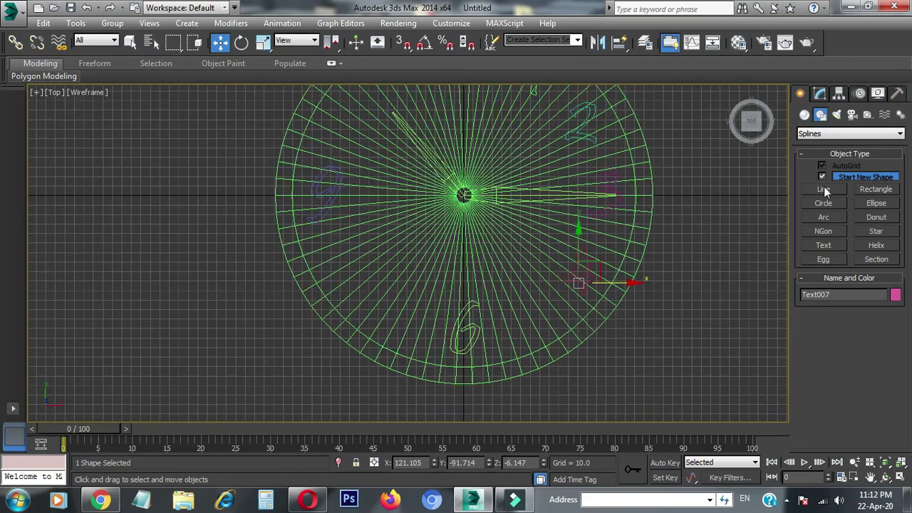
Add the numeral 5 and move it beside the 6 at the lower right.
left_click(823, 245)
scroll(819, 321, "down", 1)
left_click(805, 401)
scroll(541, 329, "up", 3)
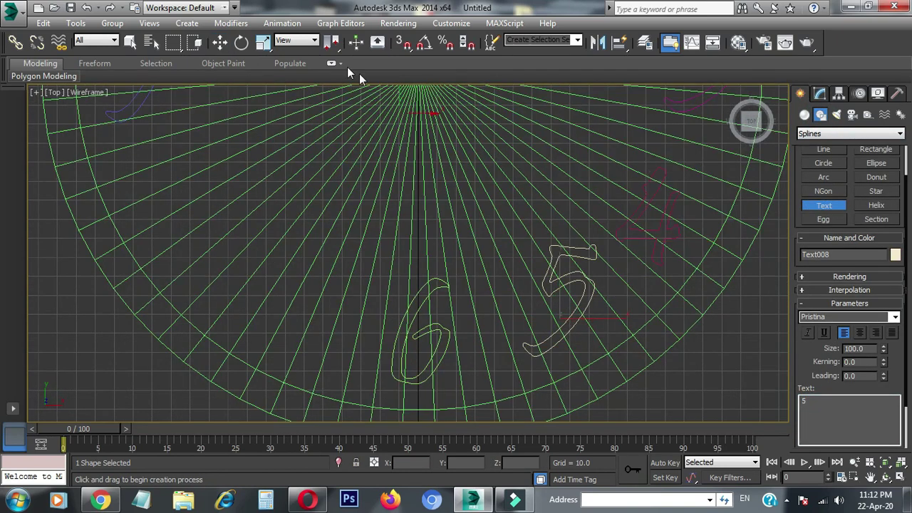
key("w")
left_click_drag(611, 317, 592, 252)
scroll(592, 252, "up", 1)
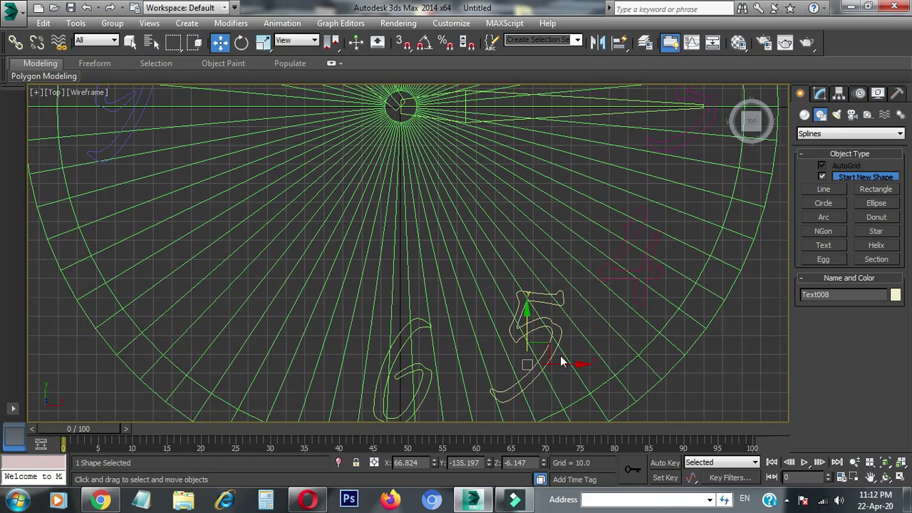
left_click_drag(526, 310, 524, 314)
scroll(670, 309, "down", 3)
scroll(625, 341, "up", 1)
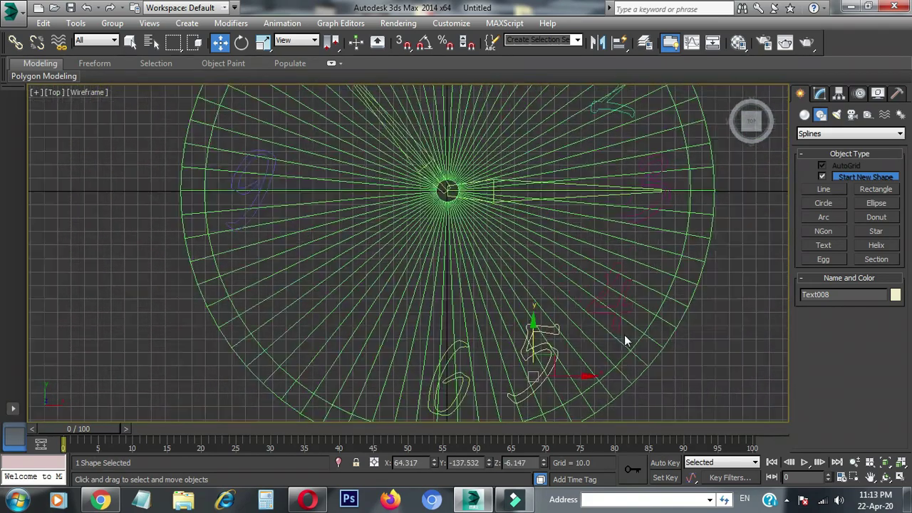
scroll(625, 341, "up", 2)
left_click(623, 301)
Place the numeral 7 at the dial's lower left and check the clock in perspective.
scroll(214, 264, "down", 2)
middle_click_drag(260, 270, 515, 326)
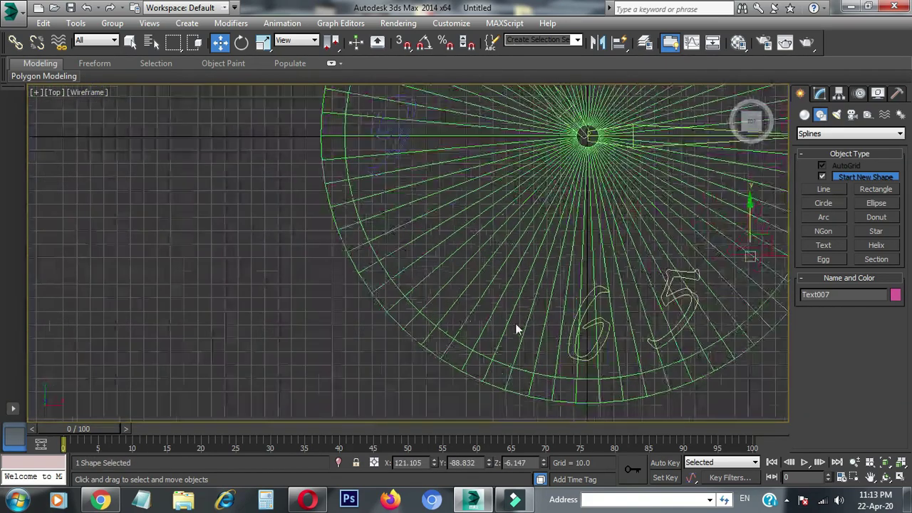
left_click(824, 246)
left_click(806, 441)
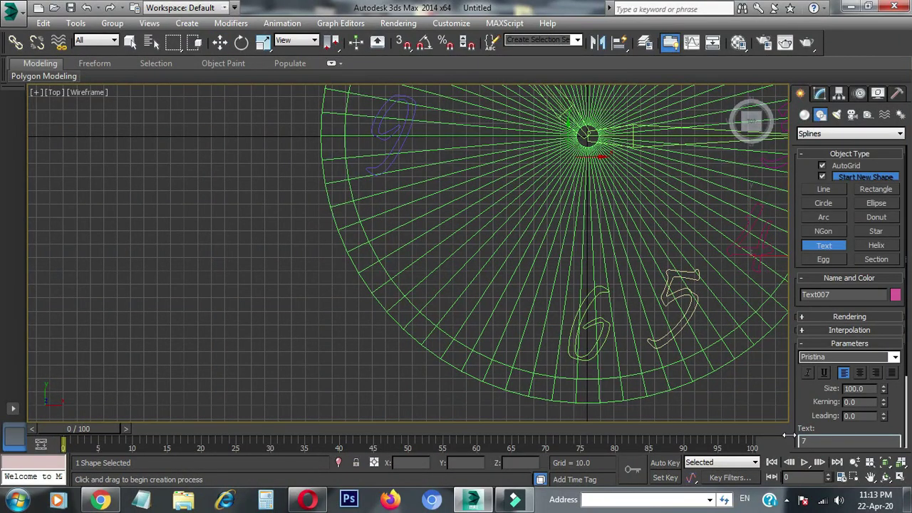
scroll(515, 325, "up", 1)
scroll(515, 342, "up", 2)
left_click(517, 374)
left_click(221, 42)
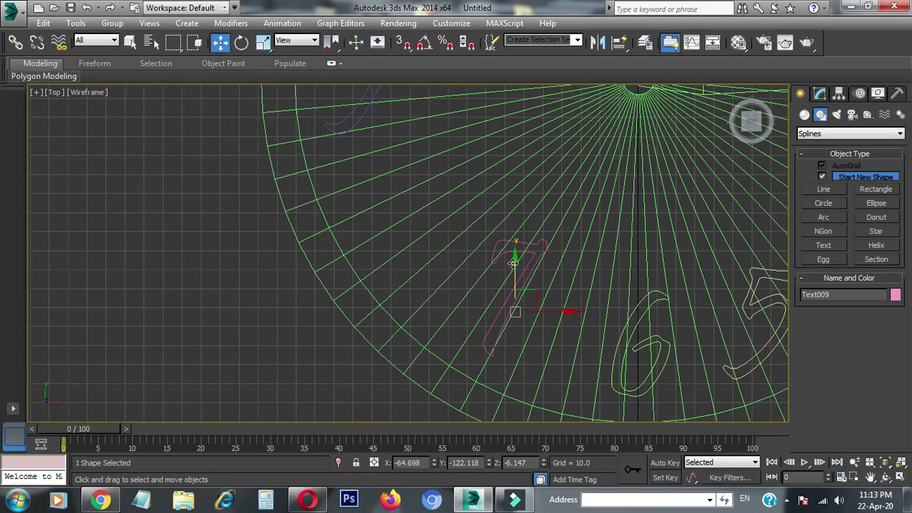
key("alt+w")
key("alt+w")
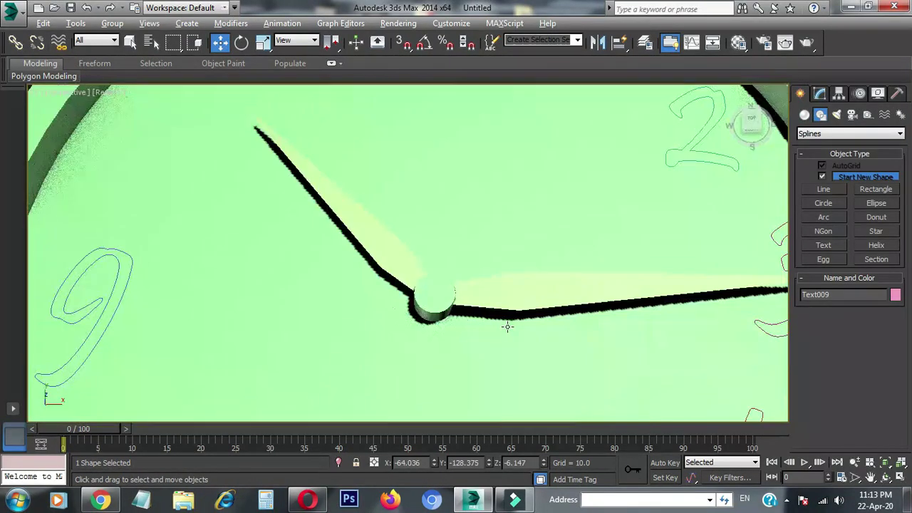
scroll(499, 285, "down", 2)
key("alt+w")
key("alt+w")
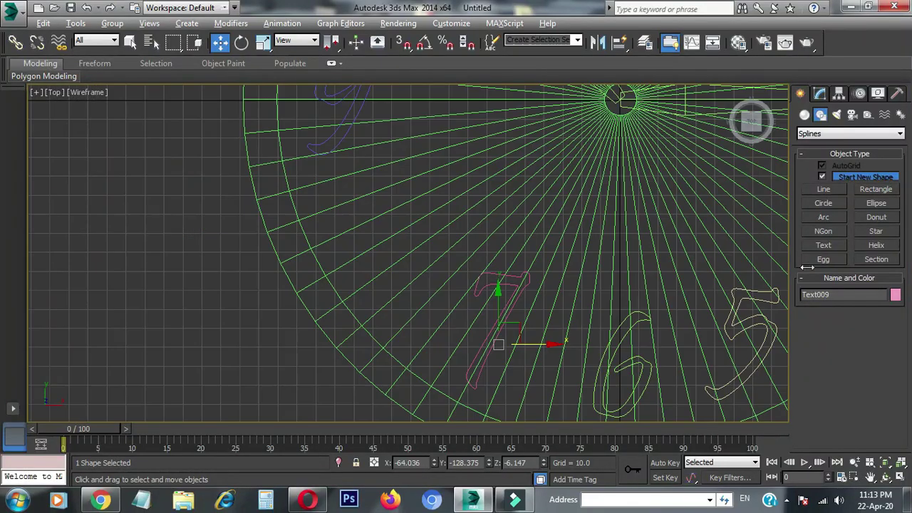
left_click(823, 245)
Place the numeral 8 beside the 7 on the dial's left side.
middle_click_drag(372, 222, 407, 275)
left_click(420, 291)
right_click(421, 259)
scroll(419, 272, "down", 1)
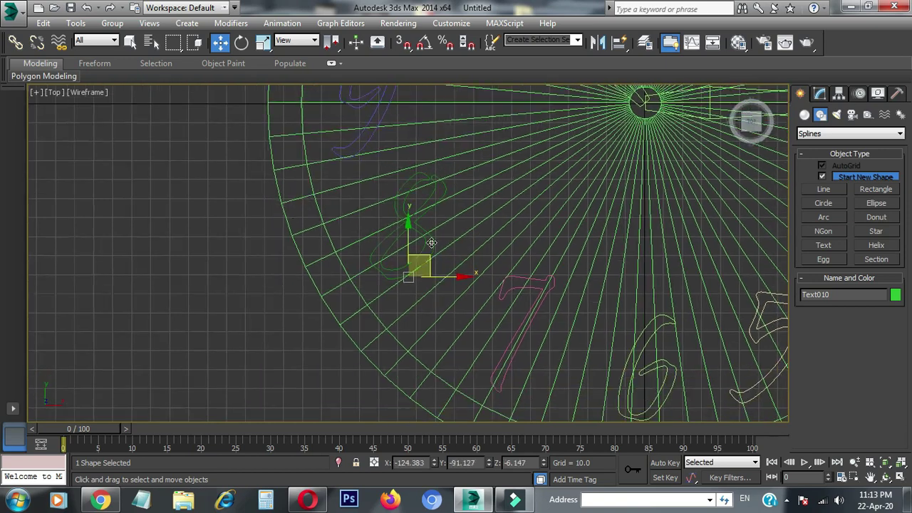
scroll(428, 271, "down", 1)
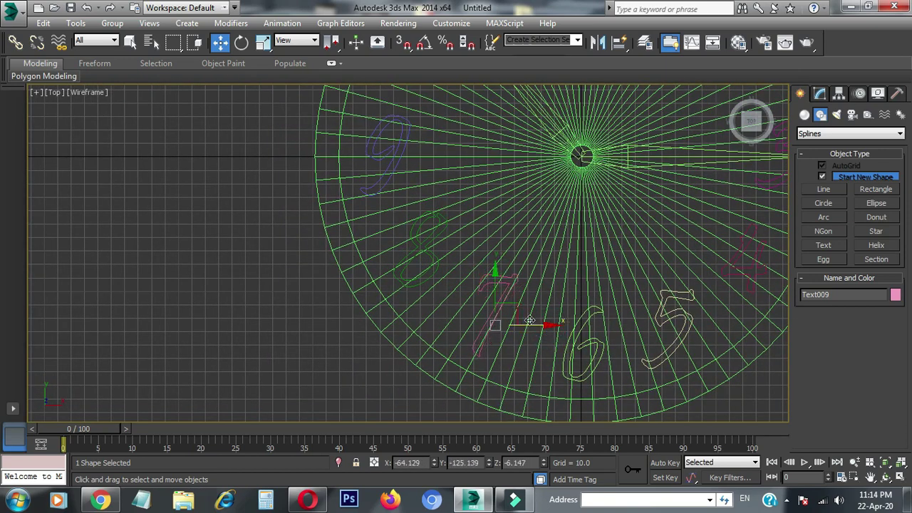
scroll(485, 285, "down", 2)
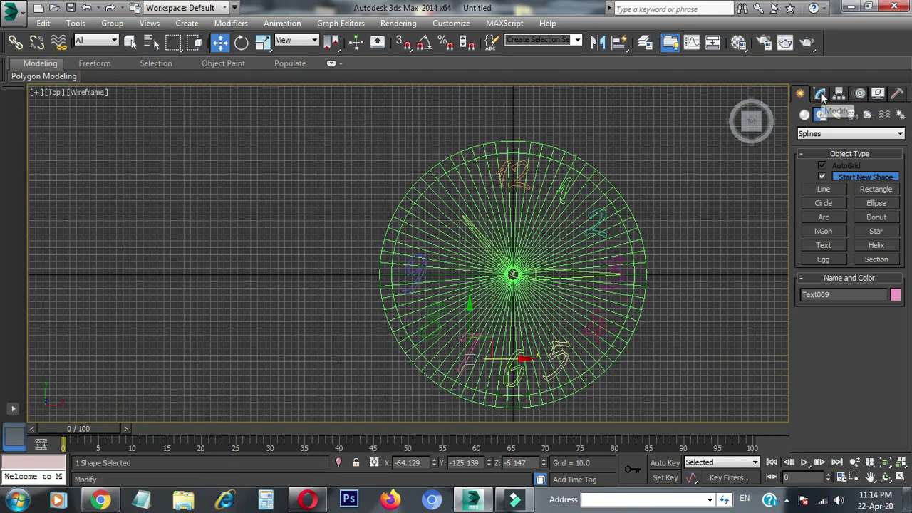
Add the numeral 10 on the upper left of the clock face.
left_click(823, 244)
scroll(841, 321, "down", 2)
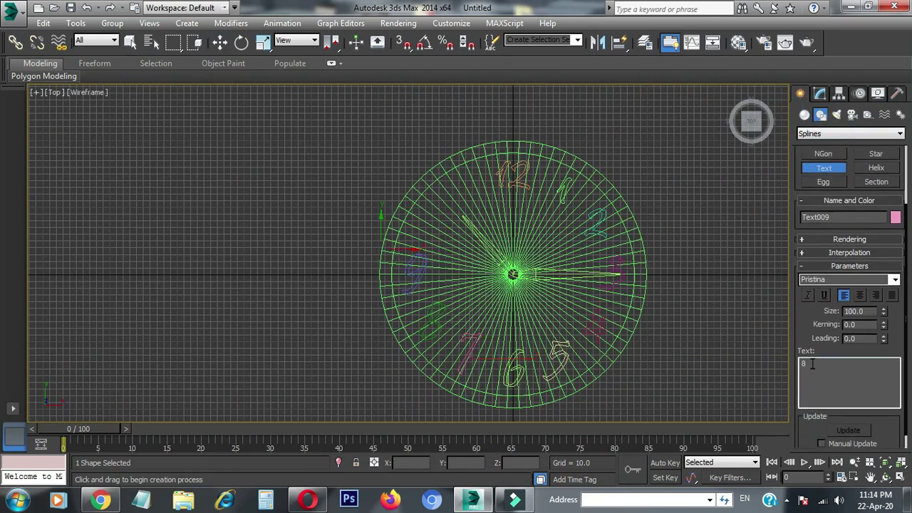
scroll(428, 227, "up", 3)
scroll(428, 227, "down", 2)
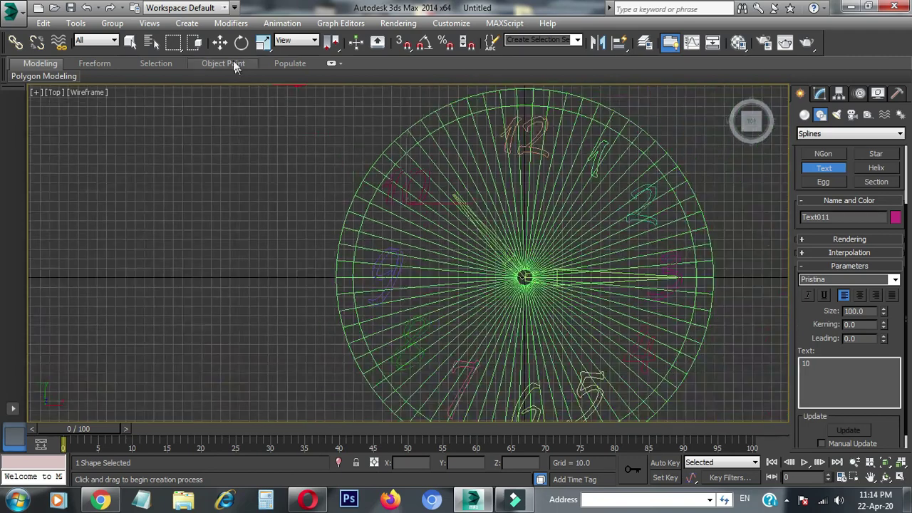
left_click(219, 42)
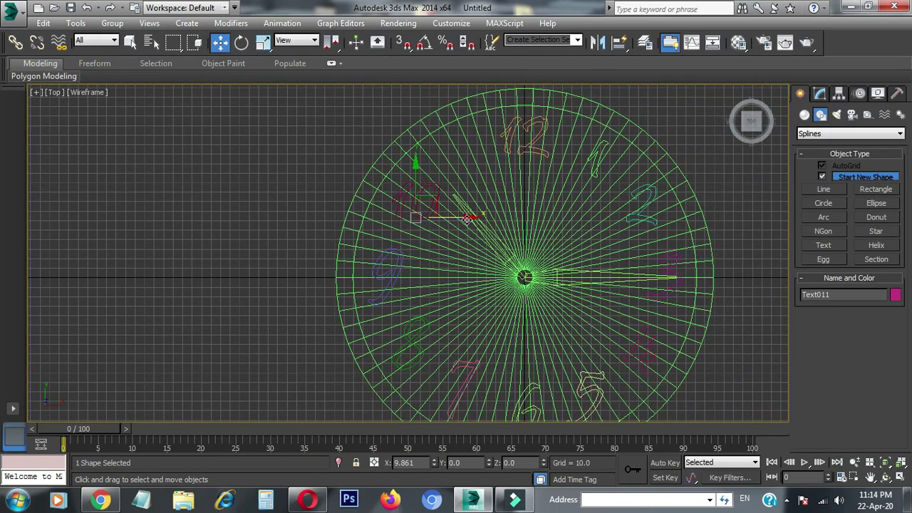
Add the numeral 11 and nudge it slightly left with Move.
left_click(824, 246)
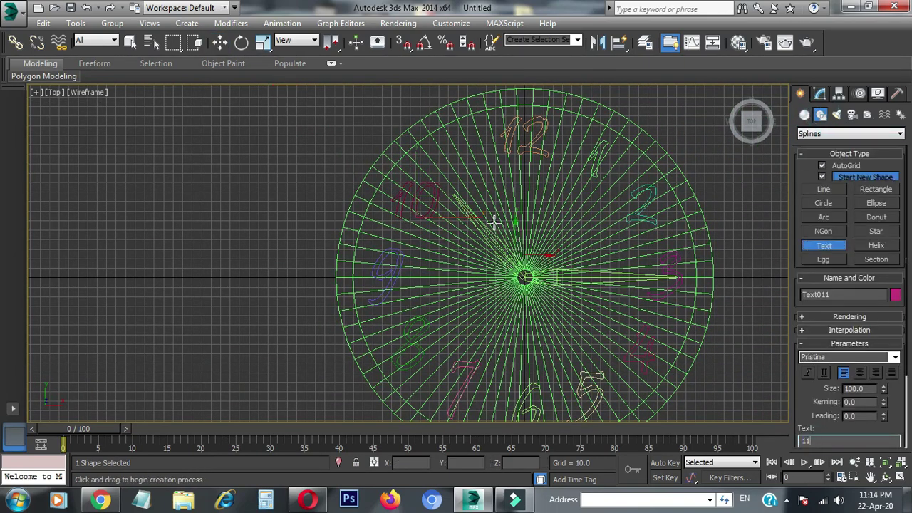
scroll(493, 223, "up", 2)
left_click(481, 198)
key("w")
scroll(442, 217, "down", 1)
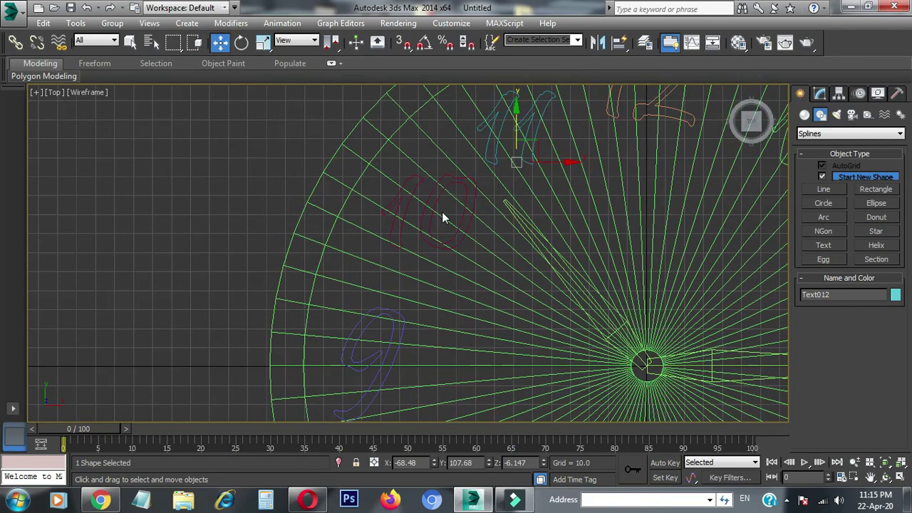
scroll(491, 218, "down", 1)
scroll(464, 213, "up", 1)
left_click(495, 180)
left_click_drag(495, 180, 487, 180)
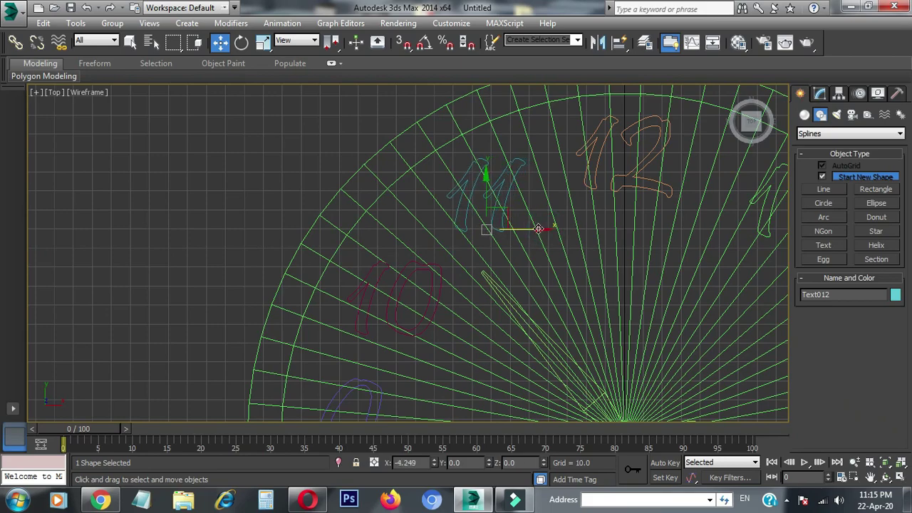
scroll(487, 183, "down", 4)
scroll(553, 274, "down", 2)
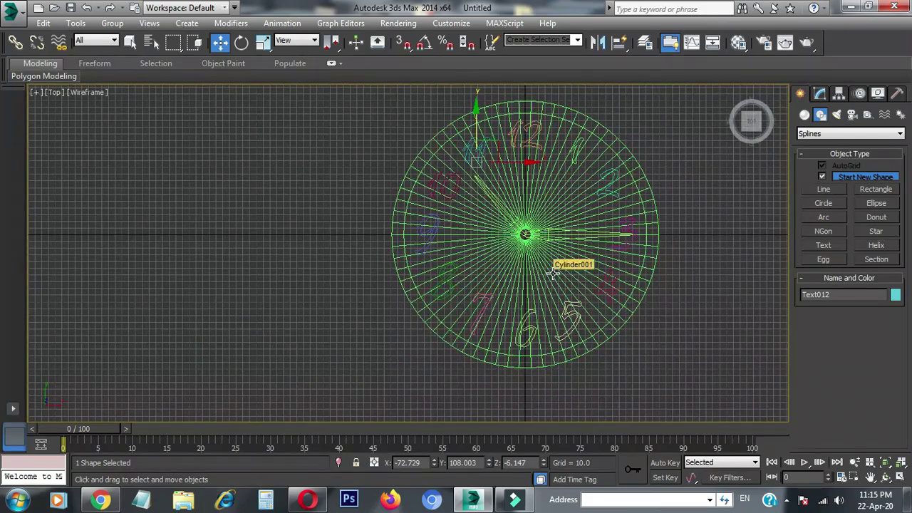
Maximize the Left view and frame the clock parts from the side.
key("alt+w")
right_click(340, 349)
key("alt+w")
key("z")
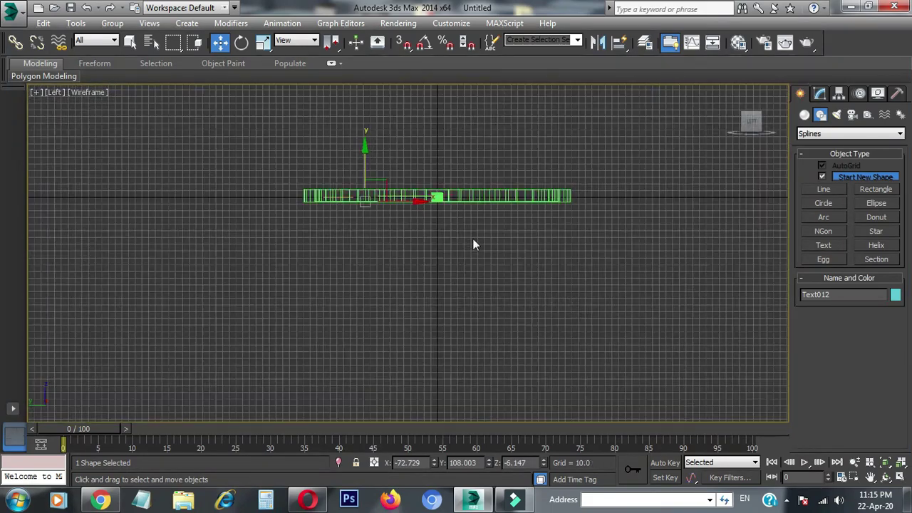
scroll(472, 238, "up", 2)
left_click_drag(420, 284, 418, 255)
scroll(418, 285, "down", 2)
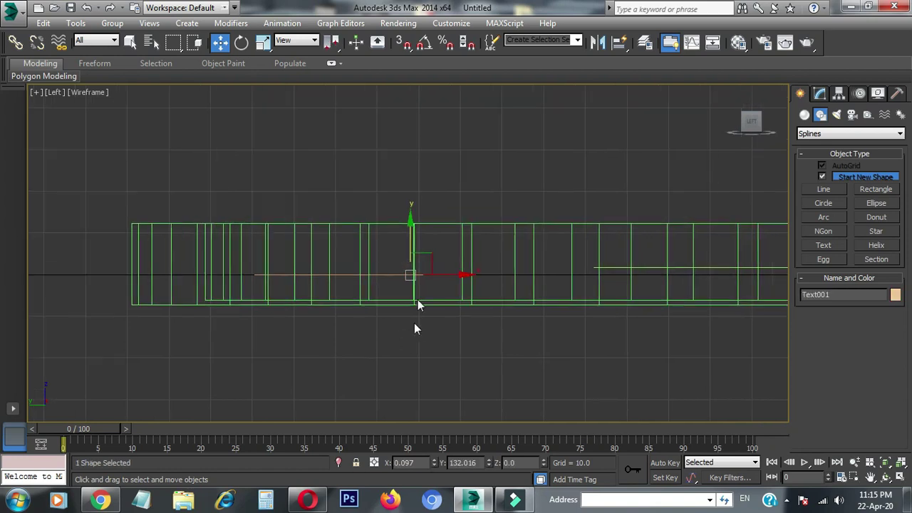
scroll(428, 310, "down", 2)
Select the hand plane and numerals to check their depth, then restore four viewports.
left_click(469, 323)
left_click_drag(591, 326, 502, 290)
key("z")
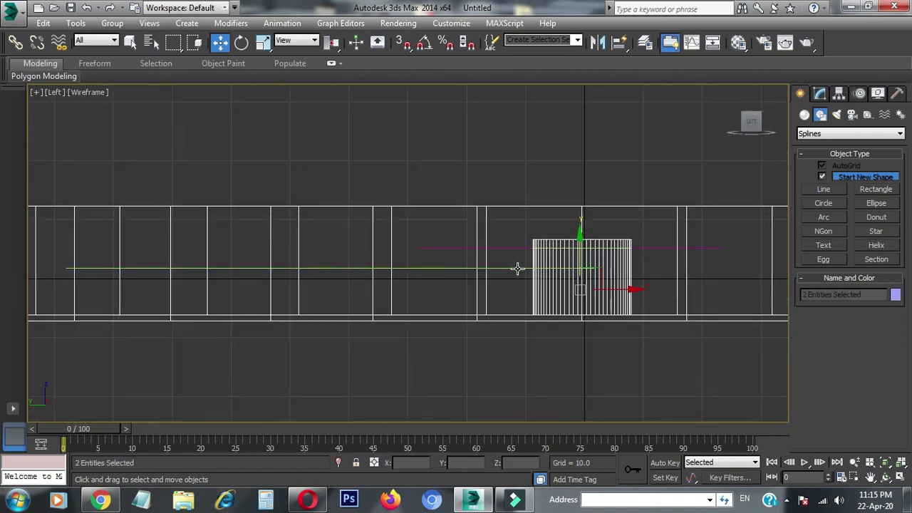
left_click(516, 248)
scroll(506, 335, "down", 2)
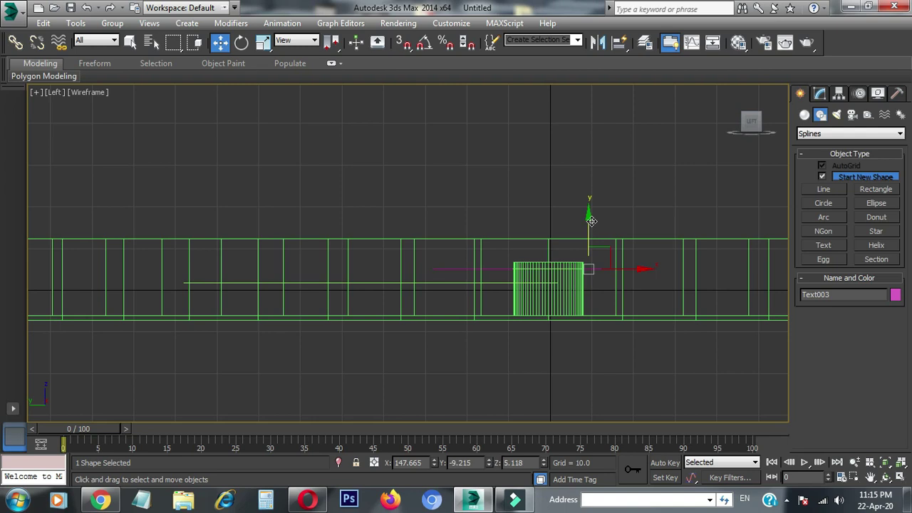
left_click(562, 316, "ctrl")
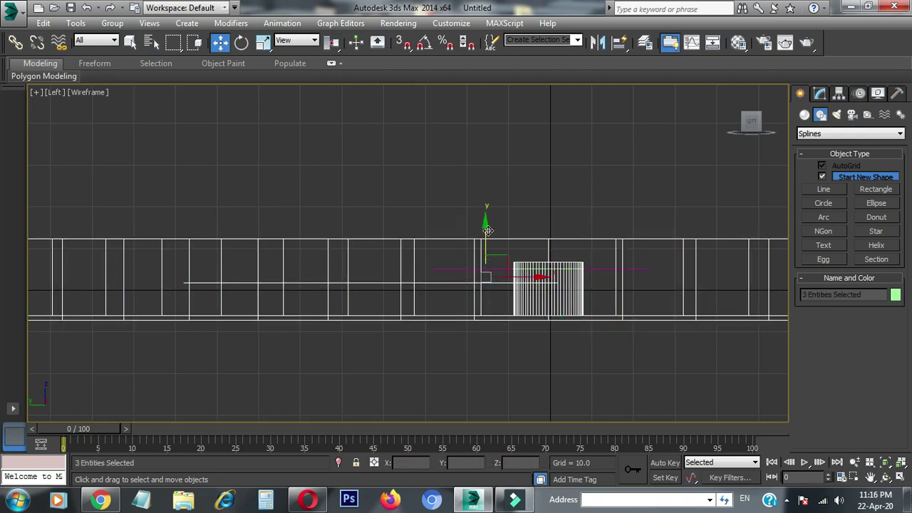
middle_click_drag(487, 230, 484, 340)
key("alt+w")
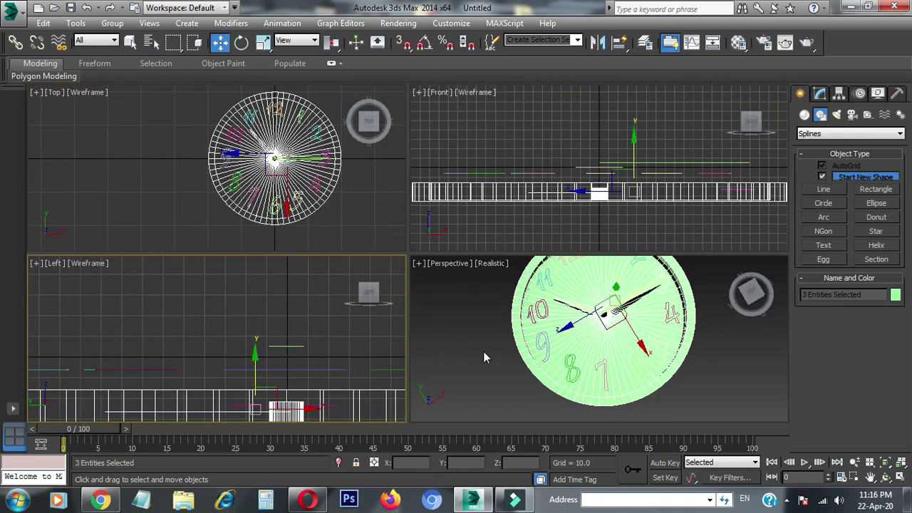
Maximize the Perspective view and colour the clock dish pale cream.
key("alt+w")
mouse_move(501, 382)
middle_mouse_down("alt")
mouse_move(477, 302)
mouse_move(478, 346)
mouse_move(466, 332)
mouse_move(485, 267)
middle_mouse_up("alt")
left_click(486, 267)
left_click(895, 294)
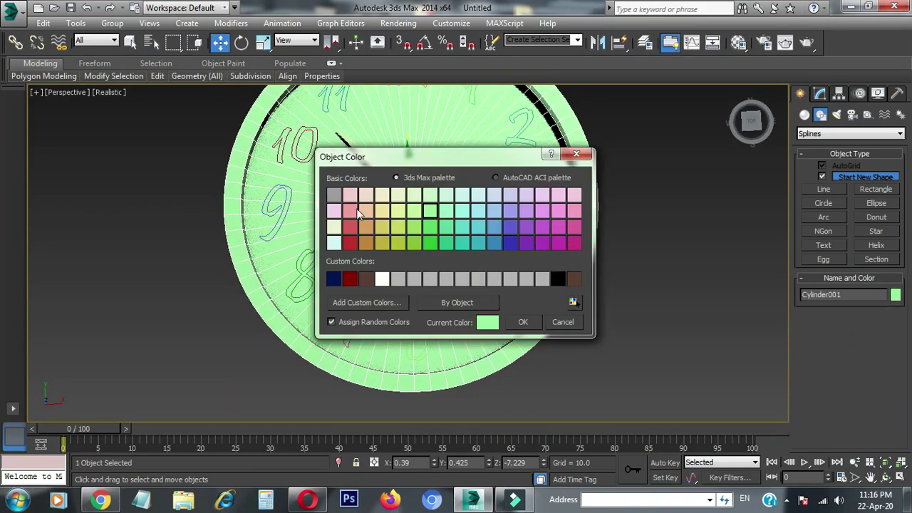
left_click(521, 322)
scroll(456, 266, "down", 2)
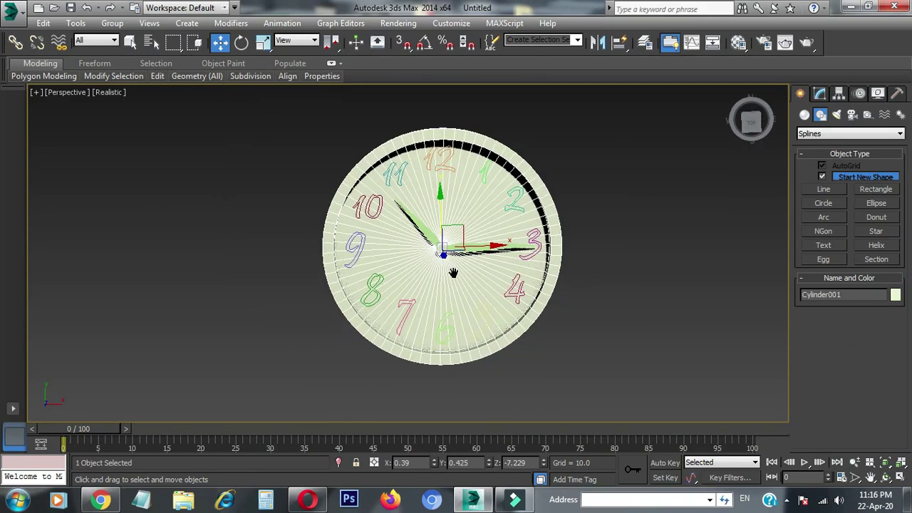
scroll(460, 260, "up", 3)
Select both clock hands in the perspective view.
left_click(521, 197)
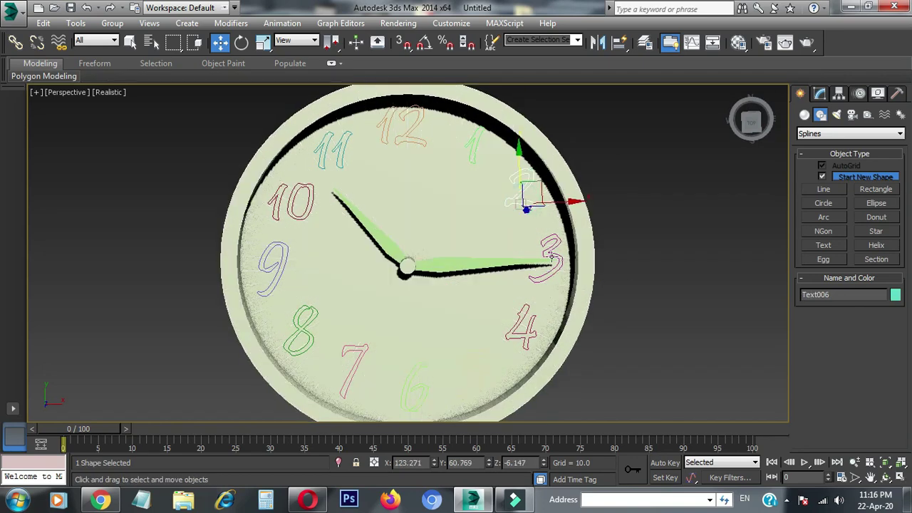
left_click(525, 324, "ctrl")
left_click(493, 382, "alt")
mouse_move(493, 382)
middle_mouse_down()
mouse_move(501, 338)
mouse_move(533, 326)
middle_mouse_up()
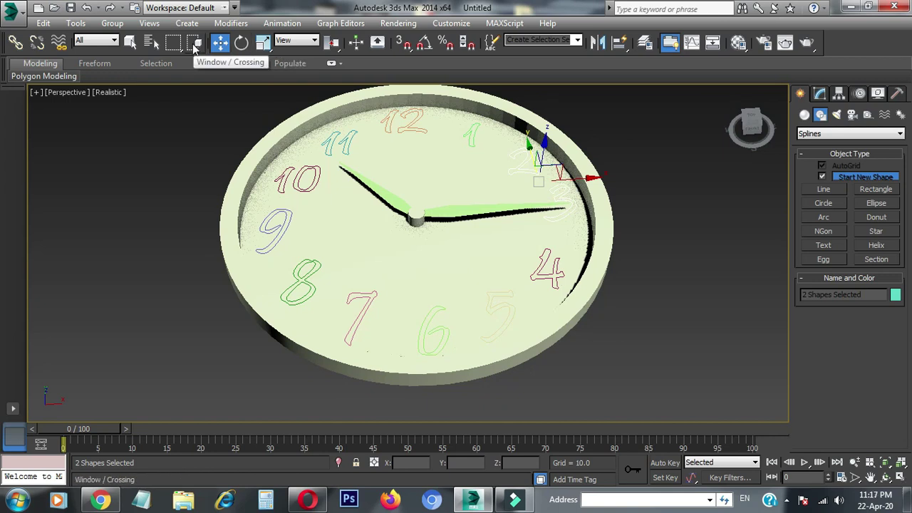
Switch to window selection and box-select the hour numerals around the face.
left_click(194, 44)
middle_click_drag(464, 335, 509, 350, "alt")
left_click_drag(501, 252, 621, 378, "ctrl")
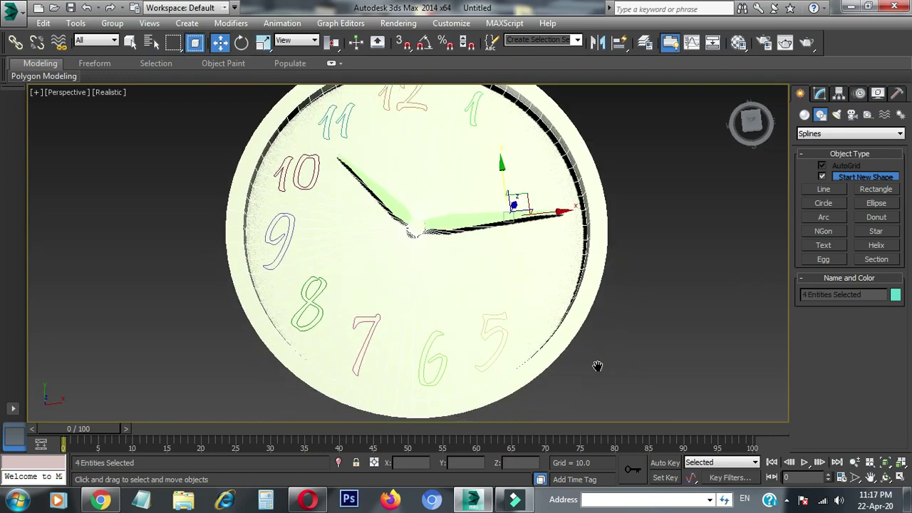
middle_click_drag(597, 366, 597, 228)
left_click_drag(448, 197, 605, 297, "ctrl")
scroll(513, 264, "down", 5)
scroll(510, 404, "up", 3)
left_click_drag(509, 404, 436, 150, "ctrl")
left_click_drag(690, 226, 688, 229, "ctrl")
mouse_move(679, 373)
middle_mouse_down("alt")
mouse_move(583, 362)
mouse_move(623, 376)
middle_mouse_up("alt")
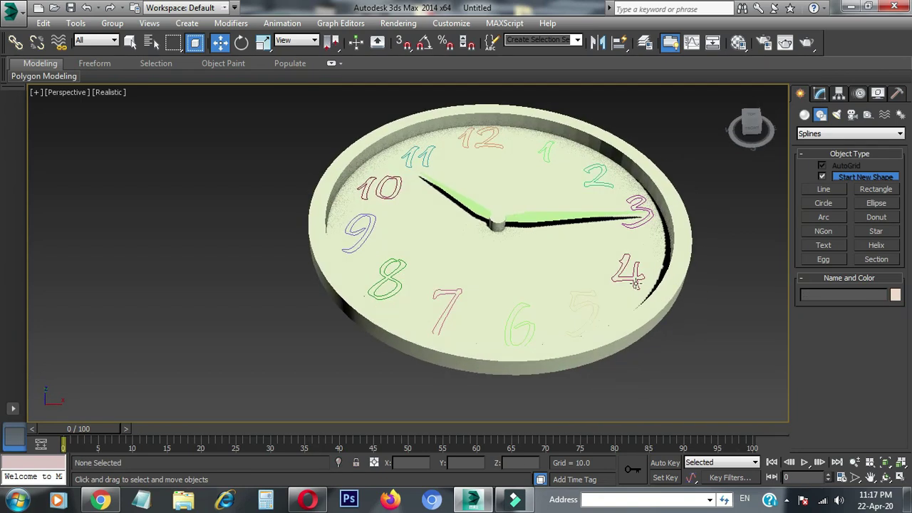
Move the dish below the numerals and colour numerals 4 through 8 black.
left_click(492, 191)
left_click_drag(492, 191, 477, 385)
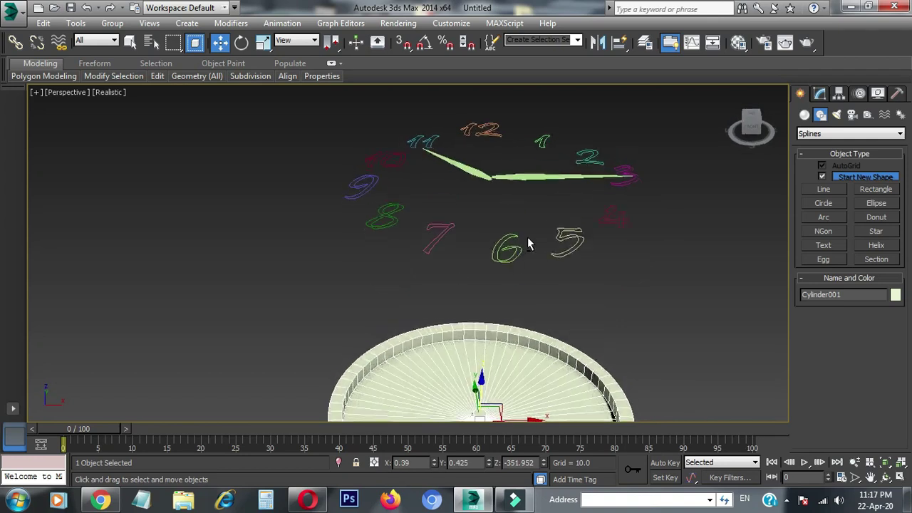
left_click_drag(635, 278, 365, 214)
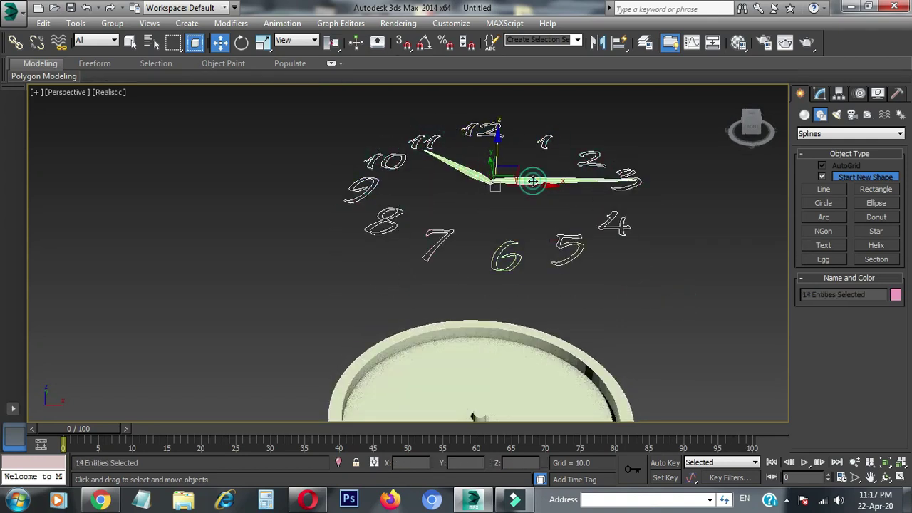
left_click(895, 294)
left_click(558, 278)
left_click(523, 322)
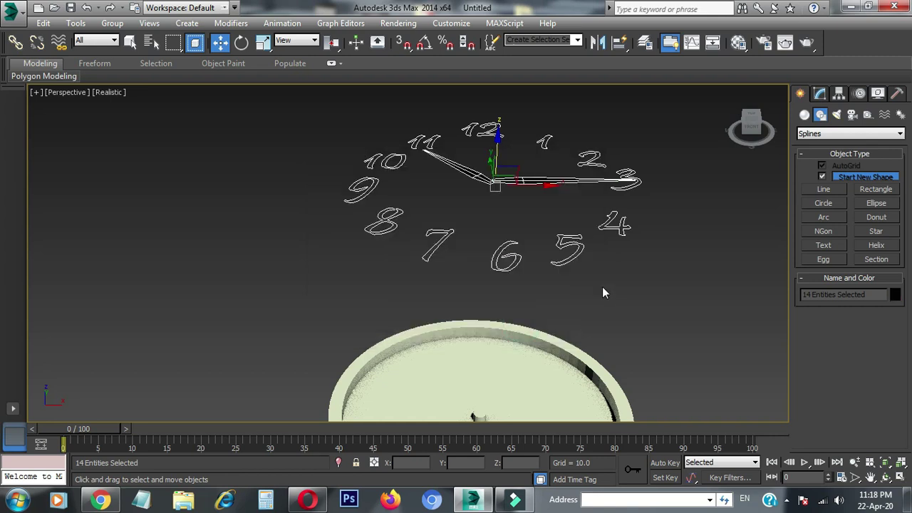
Select numerals 4–8, 12, 1 and 2 and convert them to Editable Poly.
left_click(312, 197)
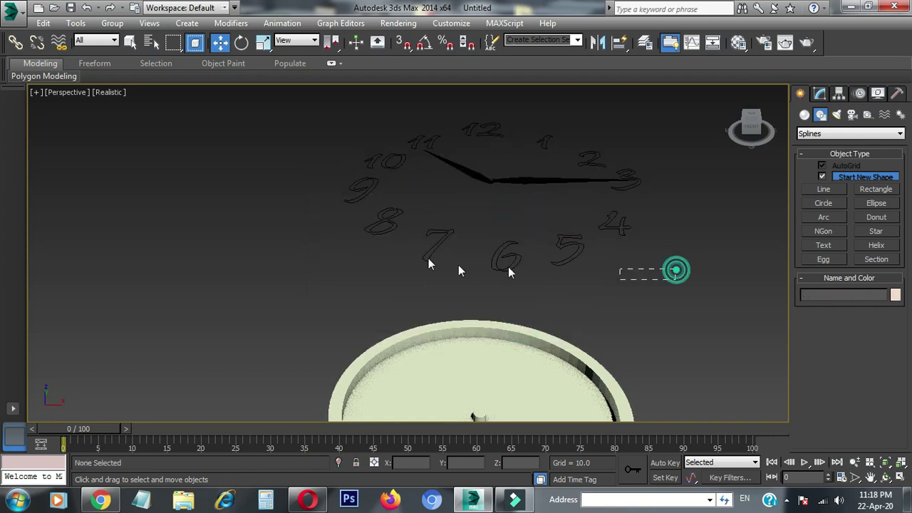
left_click_drag(620, 279, 372, 180)
left_click(482, 130, "ctrl")
left_click(544, 142, "ctrl")
left_click(590, 160, "ctrl")
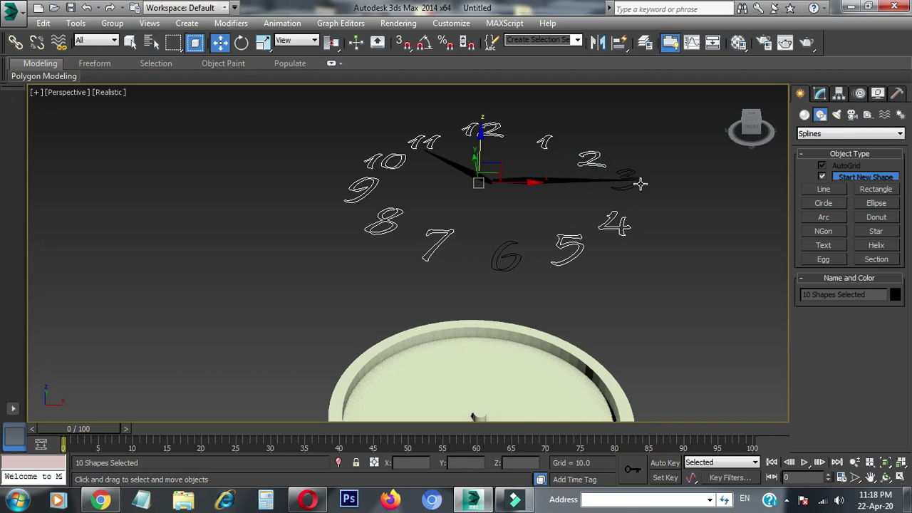
right_click(599, 283)
left_click(627, 361)
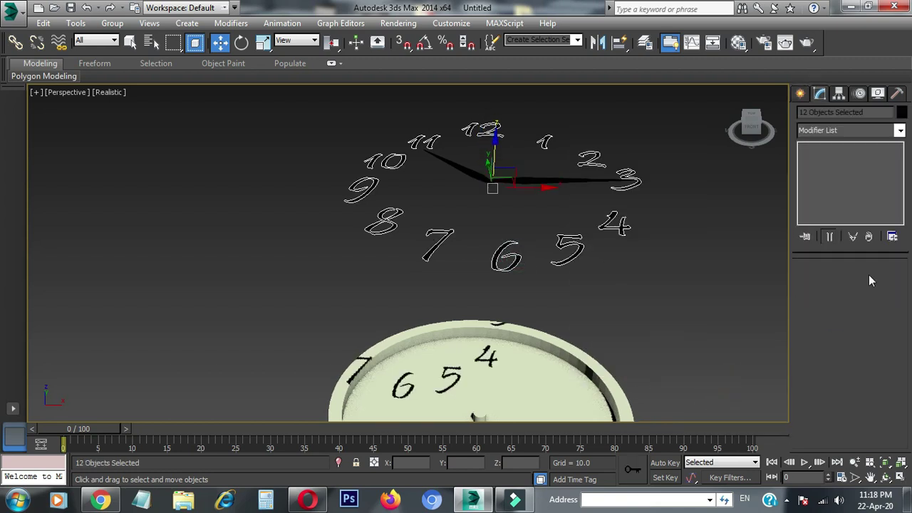
left_click(609, 285)
Maximize the Left view, zoom to all objects, and switch it to perspective.
key("alt+w")
left_click(241, 297)
key("alt+w")
key("ctrl+a")
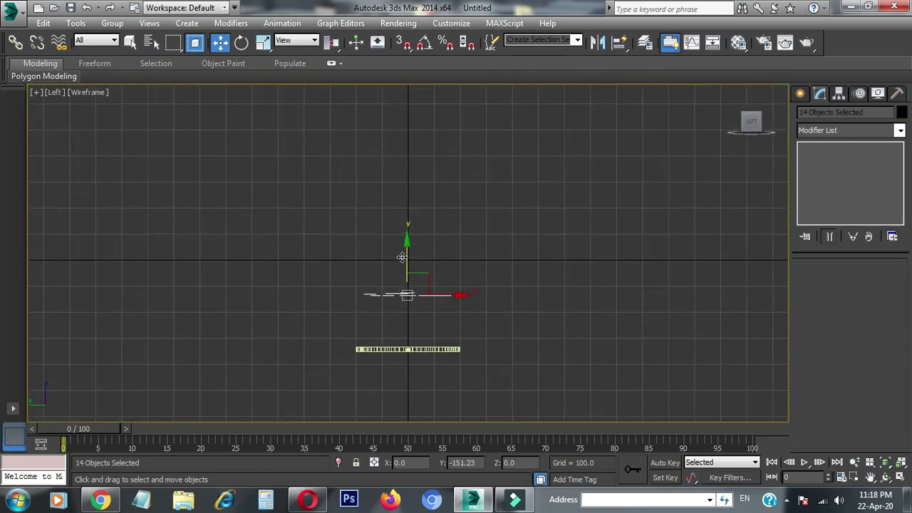
key("z")
mouse_move(436, 356)
middle_mouse_down()
mouse_move(463, 344)
mouse_move(434, 240)
mouse_move(456, 242)
middle_mouse_up()
key("p")
scroll(434, 240, "up", 3)
Frame the whole clock from the front and render a quick preview.
scroll(456, 243, "up", 4)
left_click(488, 243)
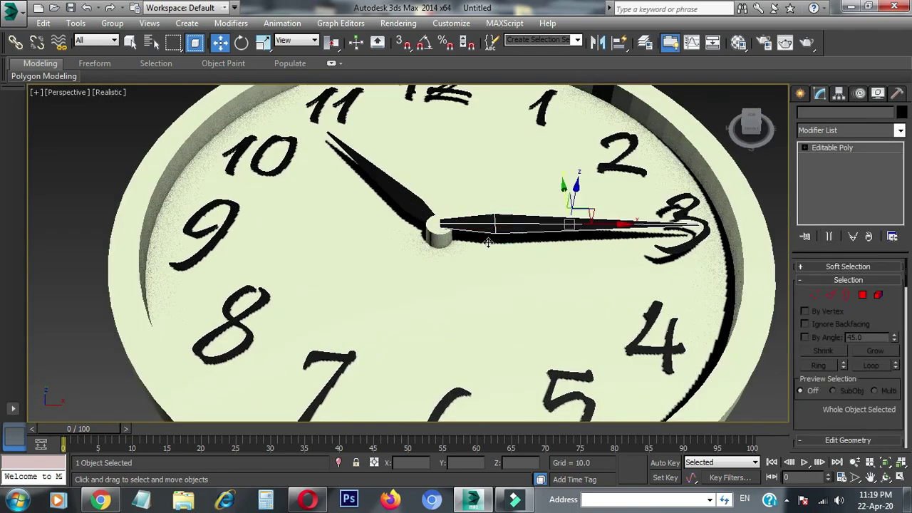
key("shift+z")
key("shift+z")
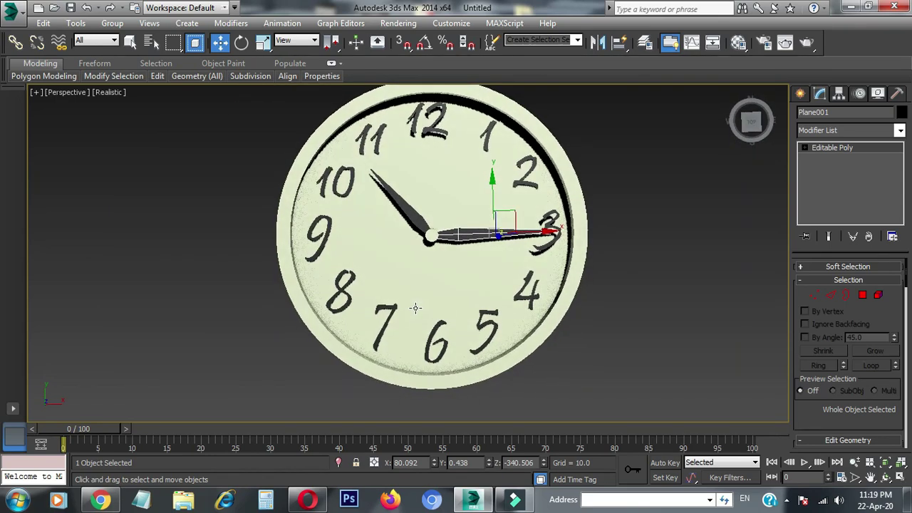
key("shift+z")
key("shift+q")
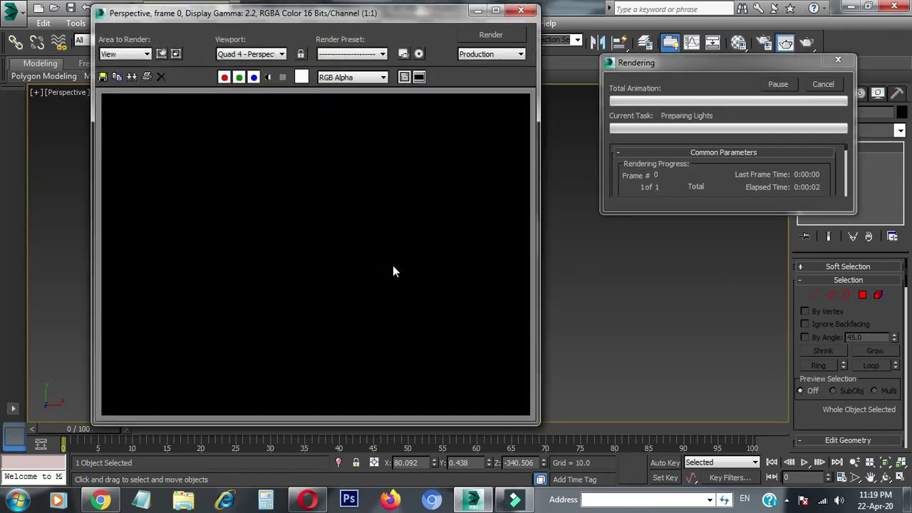
key("shift+z")
Select the centre hub and pick one of its polygons in Polygon mode.
scroll(406, 271, "up", 2)
left_click(413, 214)
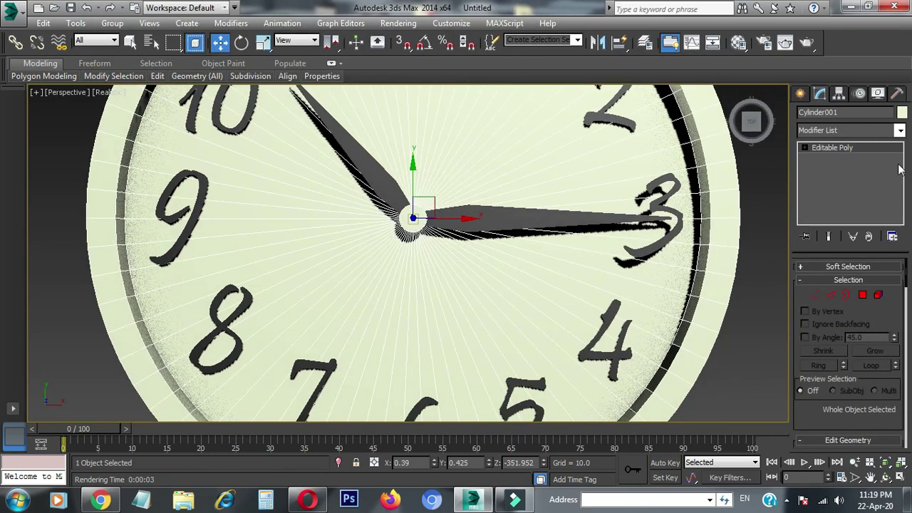
key("4")
left_click(414, 213)
Set material slot 02's Diffuse to black and assign it to the hub.
key("m")
left_click(114, 81)
left_click(87, 318)
left_click_drag(481, 150, 43, 151)
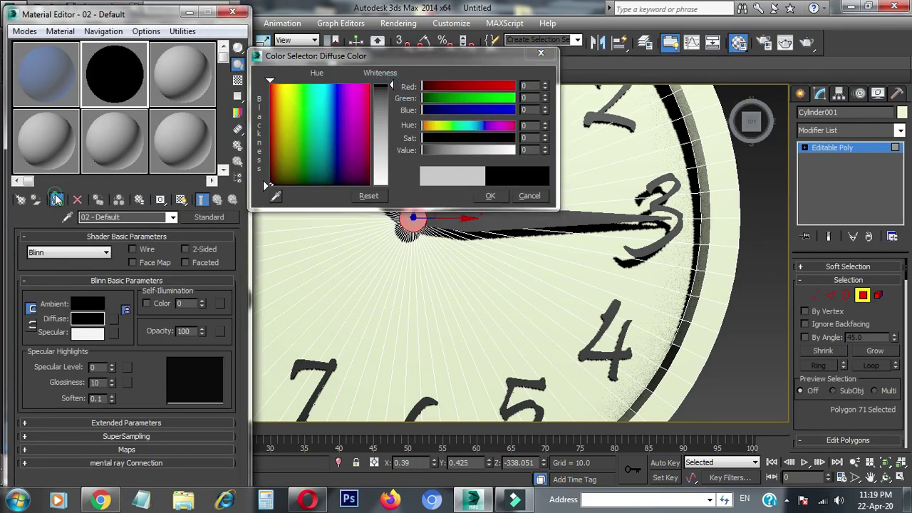
left_click(490, 218)
left_click(490, 195)
key("m")
scroll(490, 217, "down", 2)
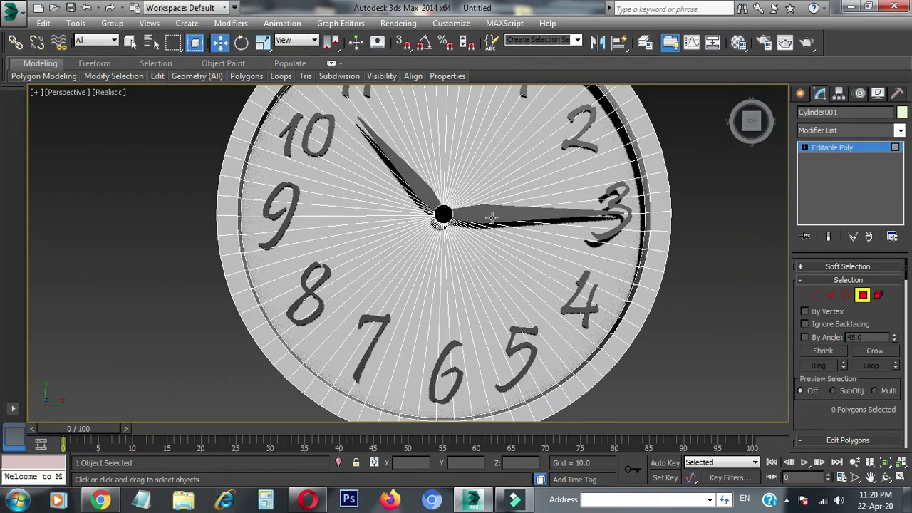
left_click(801, 93)
Select all twelve hour numerals, including the 10, 9 and 8.
key("ctrl+a")
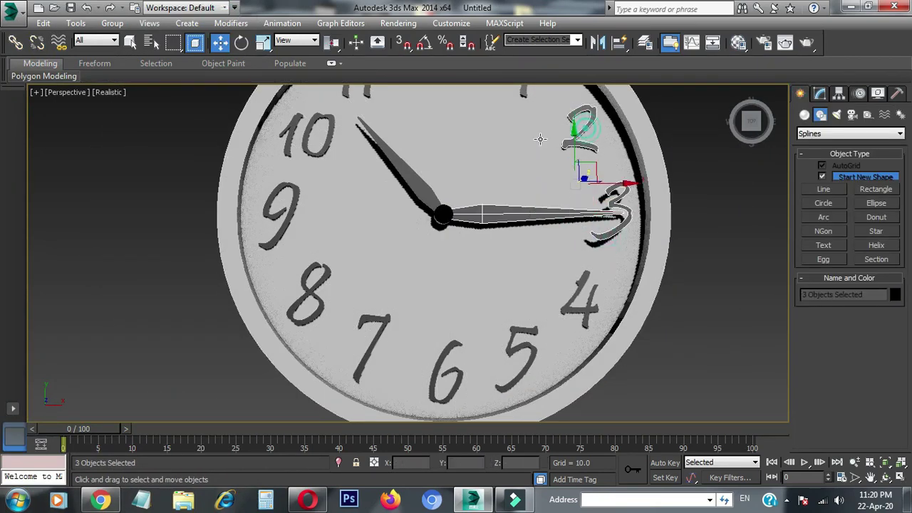
middle_click_drag(467, 89, 470, 137)
left_click(335, 208, "ctrl")
left_click(285, 281, "ctrl")
left_click(310, 367, "ctrl")
middle_click_drag(389, 401, 394, 366)
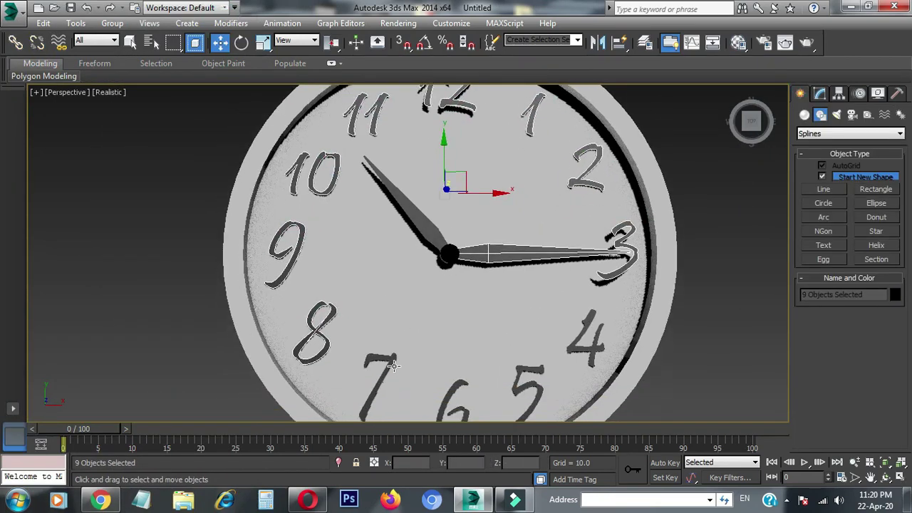
Assign the black 02 material to the selected numerals and the hands.
left_click(738, 42)
left_click(63, 200)
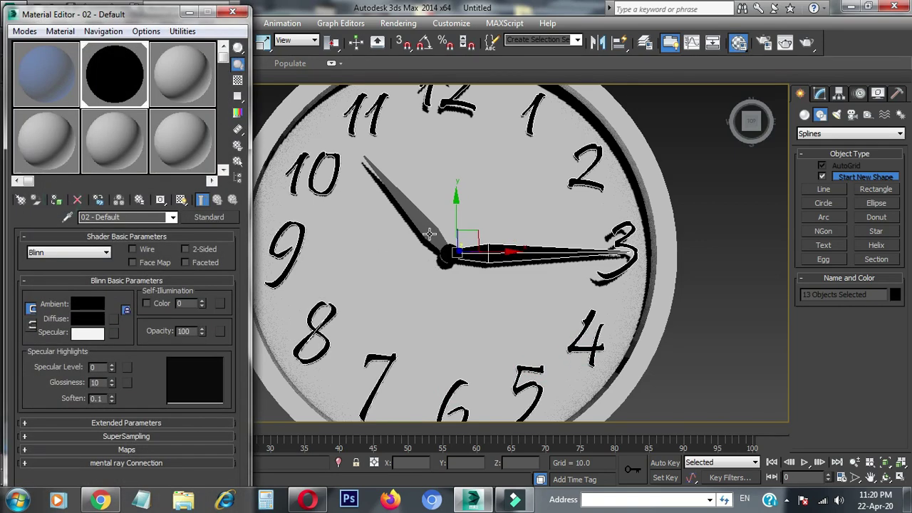
left_click(414, 206)
left_click(63, 201)
left_click(232, 12)
Orbit around the clock to check the black 3 and 12 numerals.
mouse_move(449, 214)
middle_mouse_down("alt")
mouse_move(449, 293)
mouse_move(617, 325)
middle_mouse_up("alt")
scroll(618, 325, "up", 5)
left_click(499, 239)
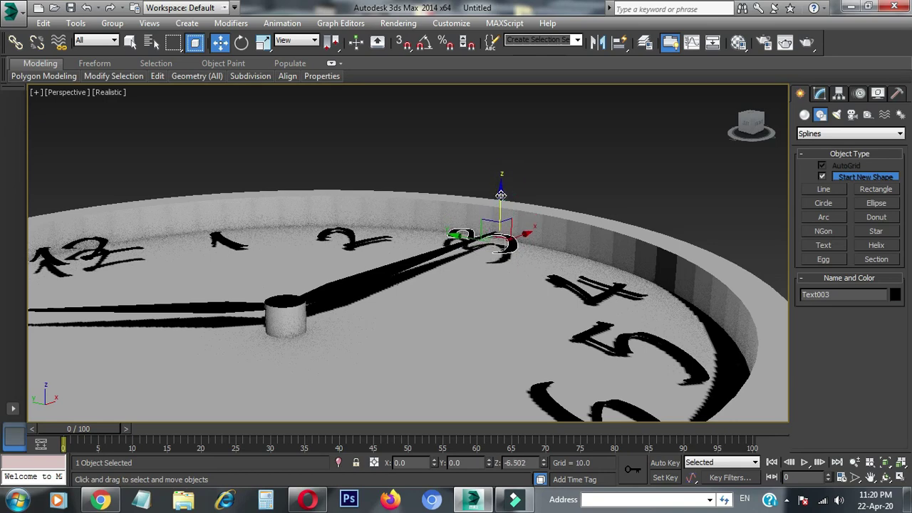
mouse_move(437, 330)
middle_mouse_down("alt")
mouse_move(271, 182)
mouse_move(299, 312)
mouse_move(399, 186)
middle_mouse_up("alt")
left_click(271, 182)
scroll(400, 187, "down", 6)
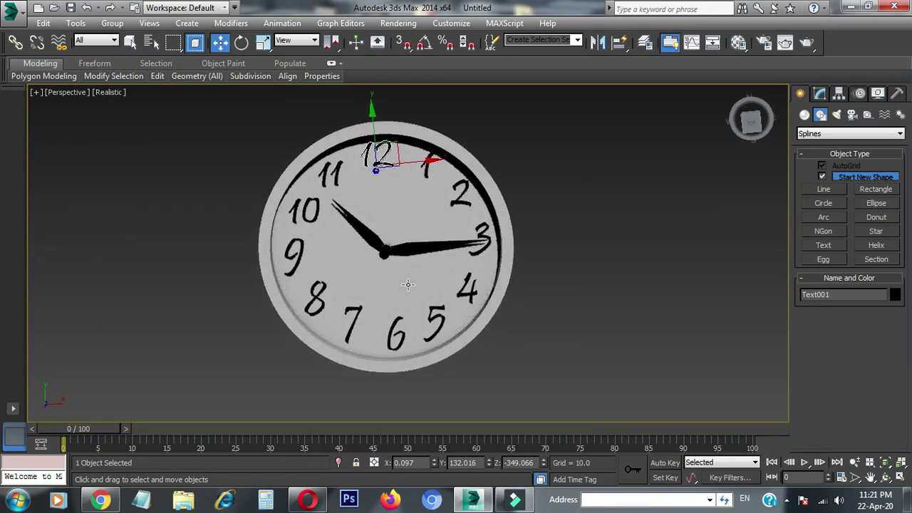
scroll(408, 284, "up", 2)
left_click(262, 42)
left_click(222, 42)
left_click(417, 219)
left_click(313, 175)
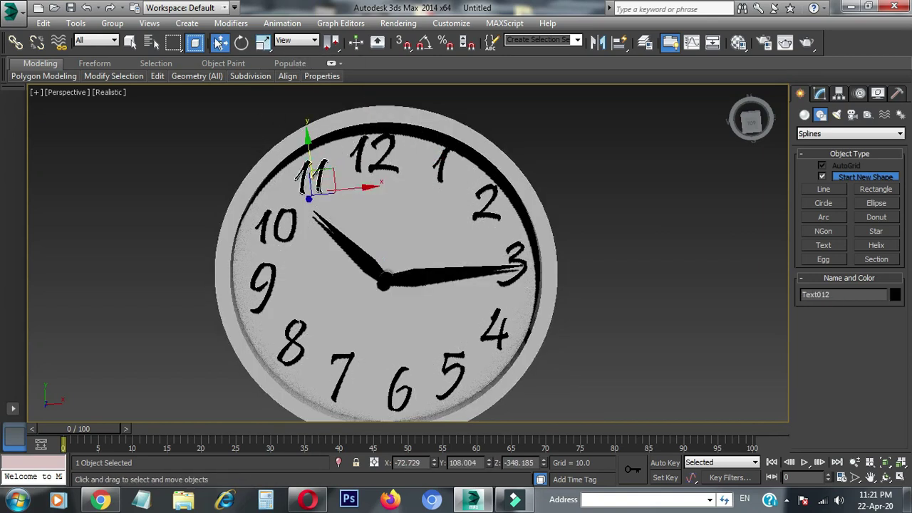
left_click(222, 43)
key("alt+w")
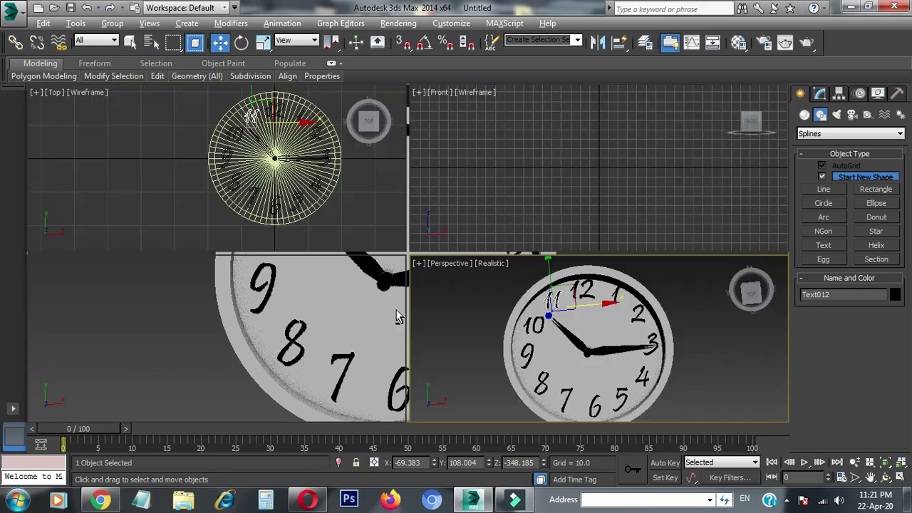
right_click(367, 187)
key("alt+w")
left_click(365, 183)
left_click(365, 183)
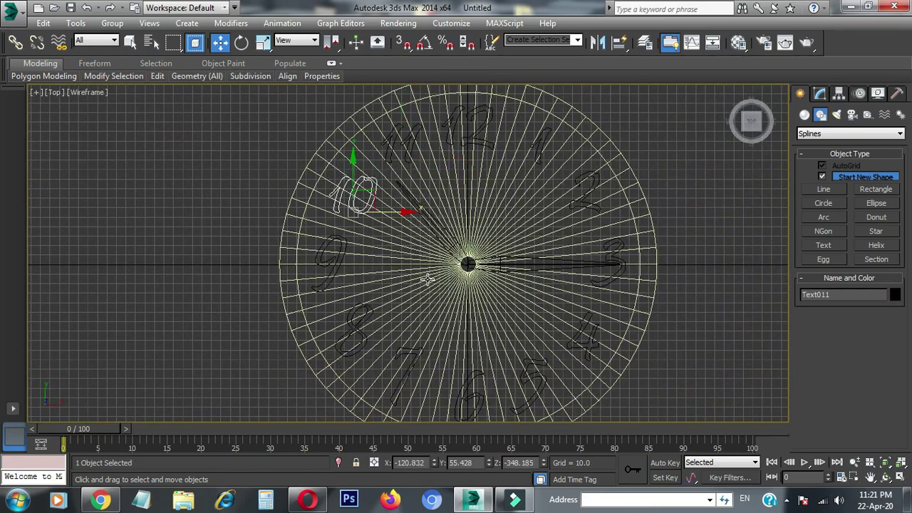
middle_click_drag(366, 183, 339, 134)
left_click(314, 213)
key("r")
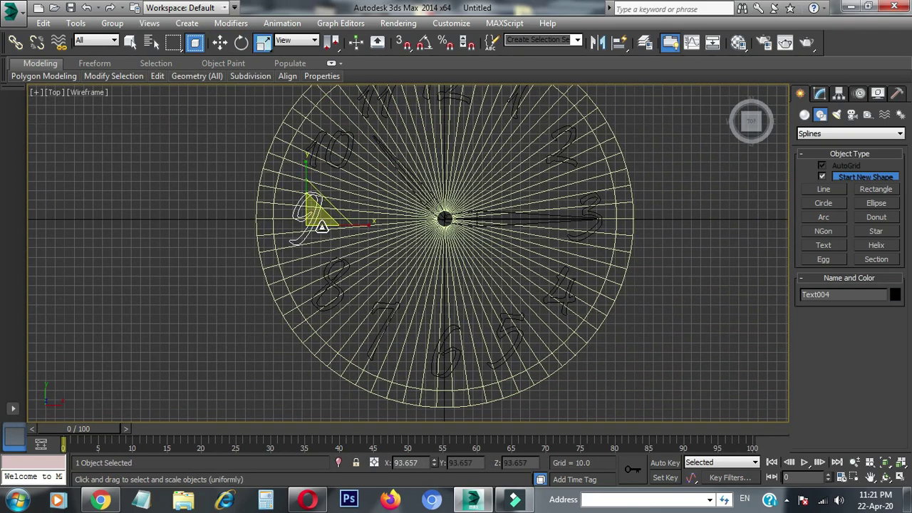
left_click(342, 299)
left_click(391, 326)
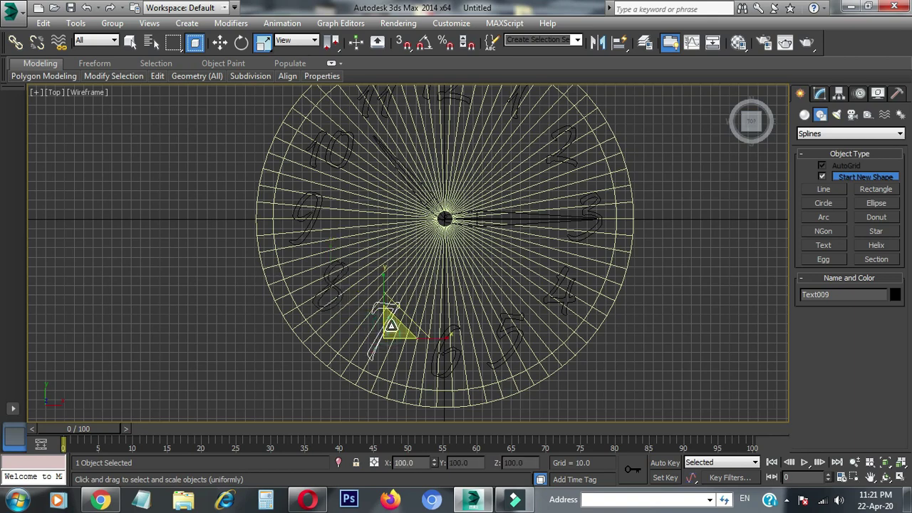
left_click(454, 354)
left_click(511, 329)
left_click(570, 294)
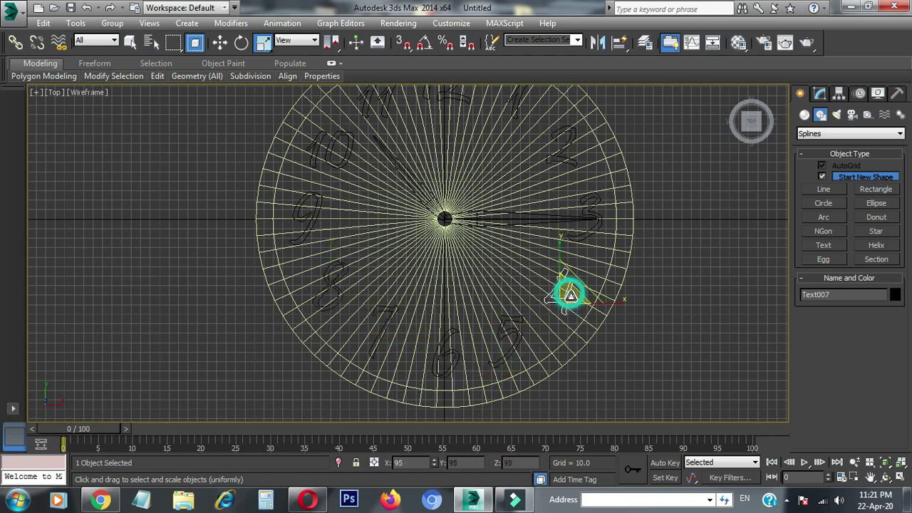
scroll(596, 259, "up", 2)
left_click(544, 271)
middle_click_drag(495, 189, 489, 246)
left_click(497, 229)
left_click(426, 162)
middle_click_drag(373, 248, 383, 266)
key("alt+w")
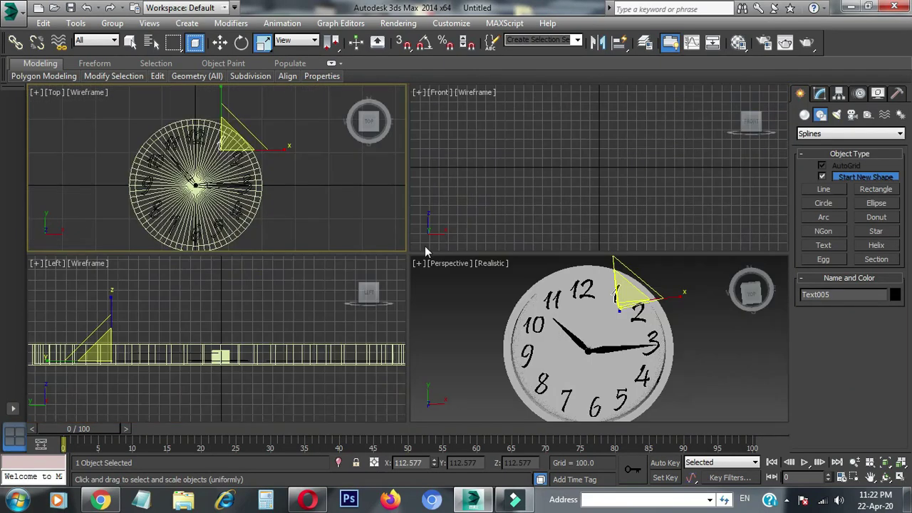
right_click(435, 265)
key("alt+w")
key("ctrl+z")
key("ctrl+z")
key("shift+z")
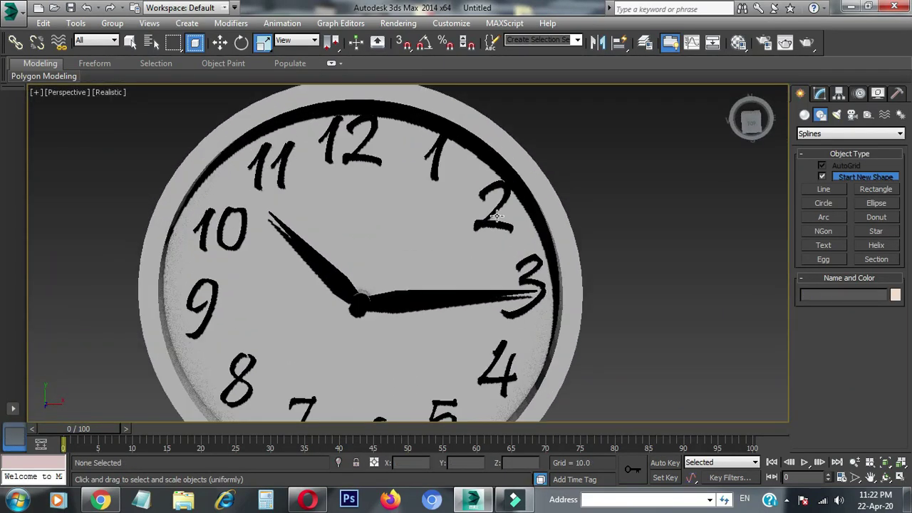
middle_click_drag(493, 275, 543, 183, "alt")
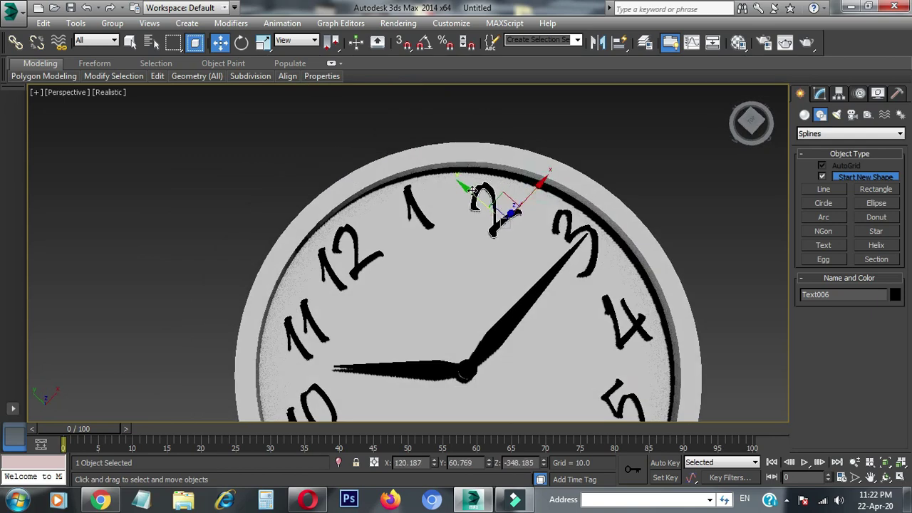
key("shift+z")
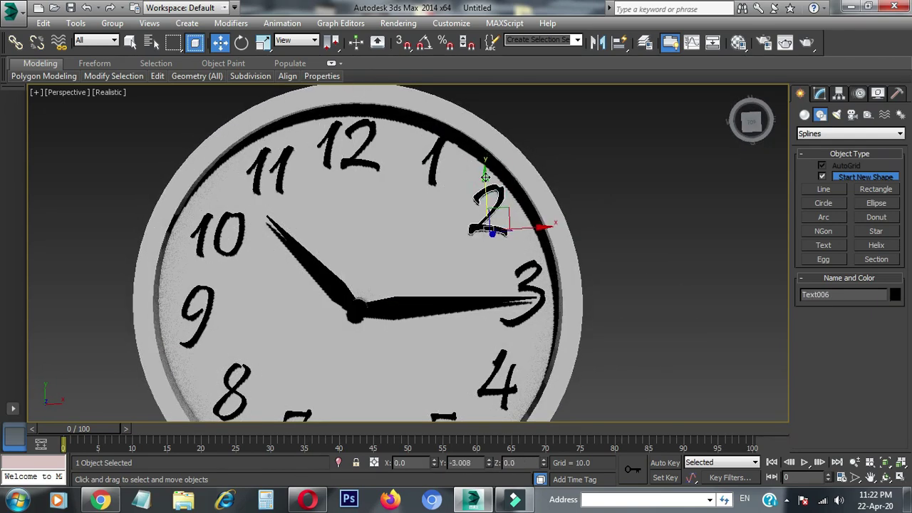
key("shift+z")
key("shift+z")
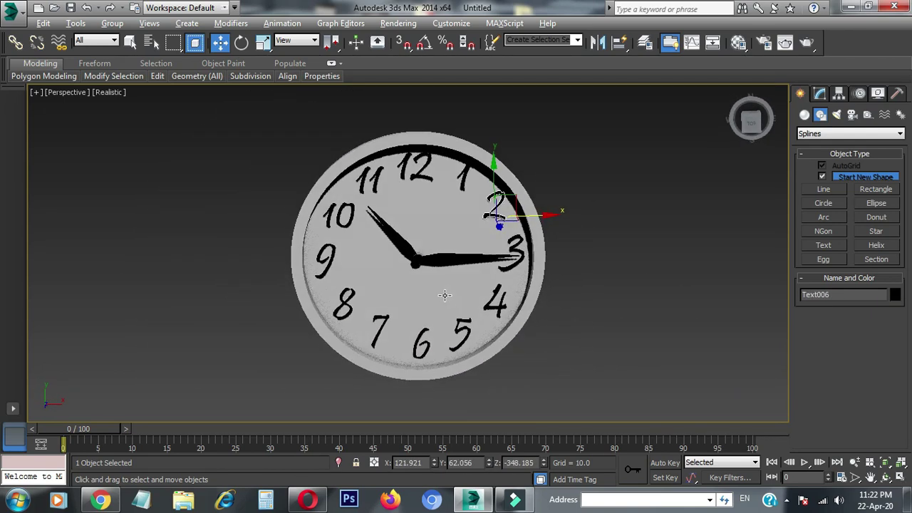
key("shift+z")
left_click(437, 271)
key("shift+z")
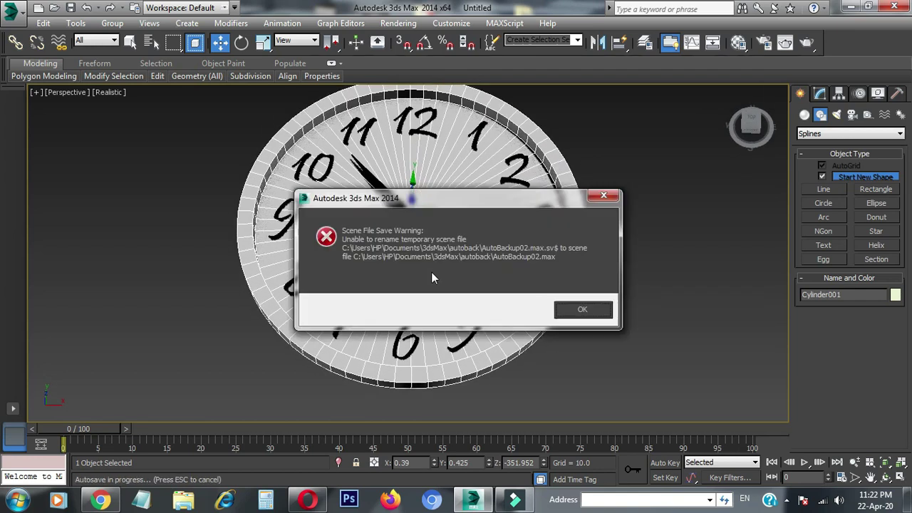
Dismiss the autosave error and select the clock dish, Cylinder001.
left_click(490, 295)
left_click(580, 297)
left_click(820, 94)
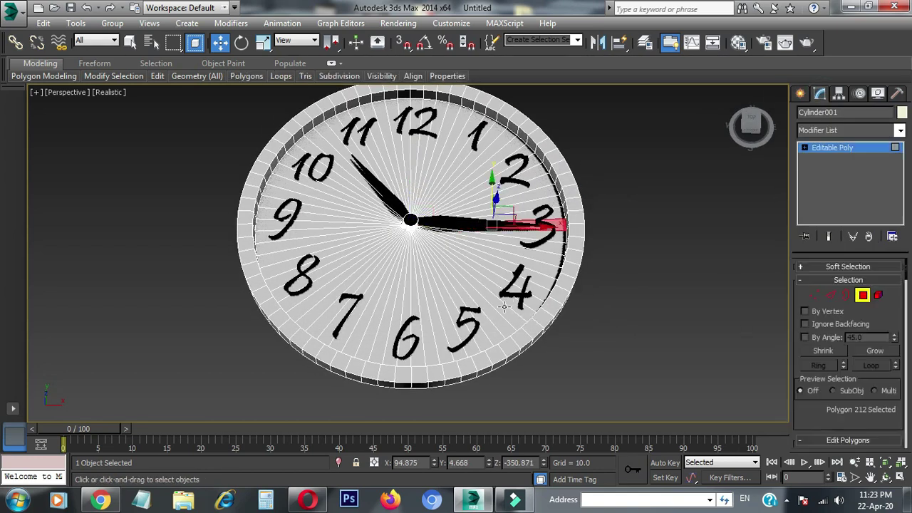
scroll(813, 371, "down", 3)
scroll(838, 313, "up", 2)
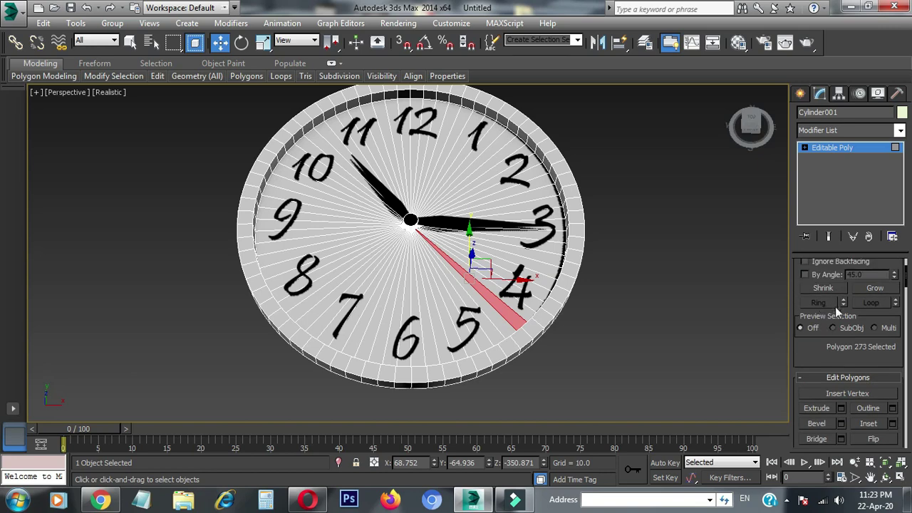
middle_click_drag(663, 318, 582, 335, "alt")
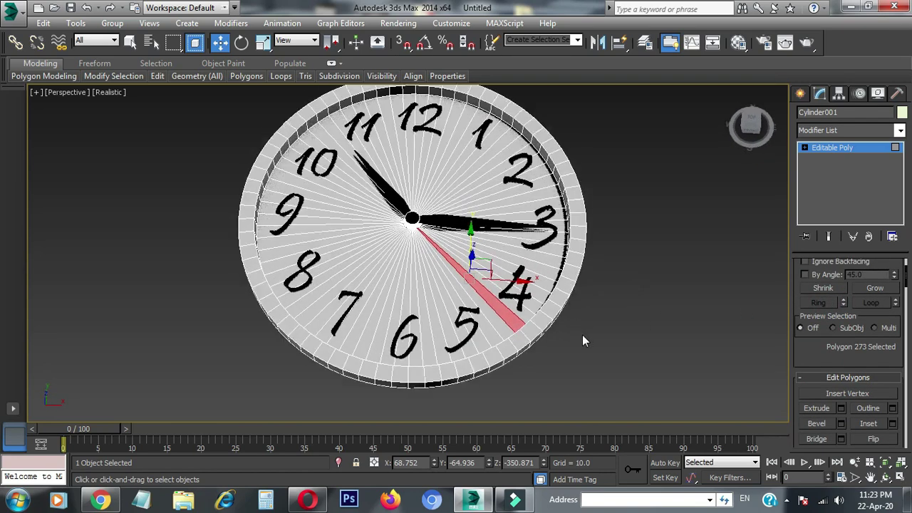
left_click(540, 320)
scroll(843, 303, "down", 3)
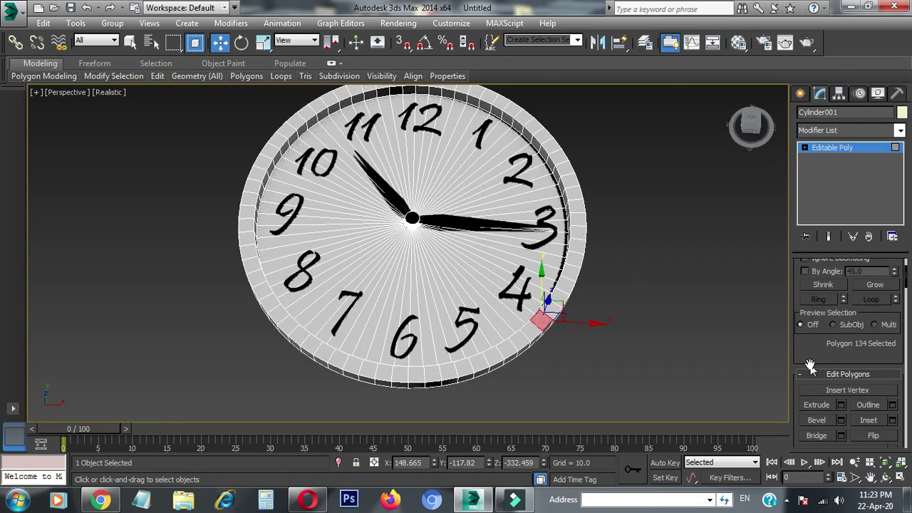
left_click(637, 356)
left_click(801, 93)
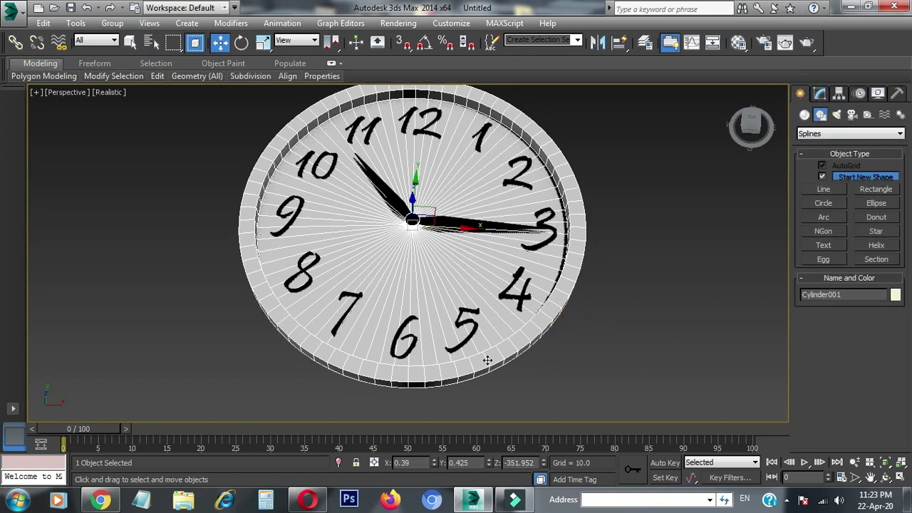
Give material 03 a pure white RGB 255 Diffuse and Specular Level 18.
left_click(738, 42)
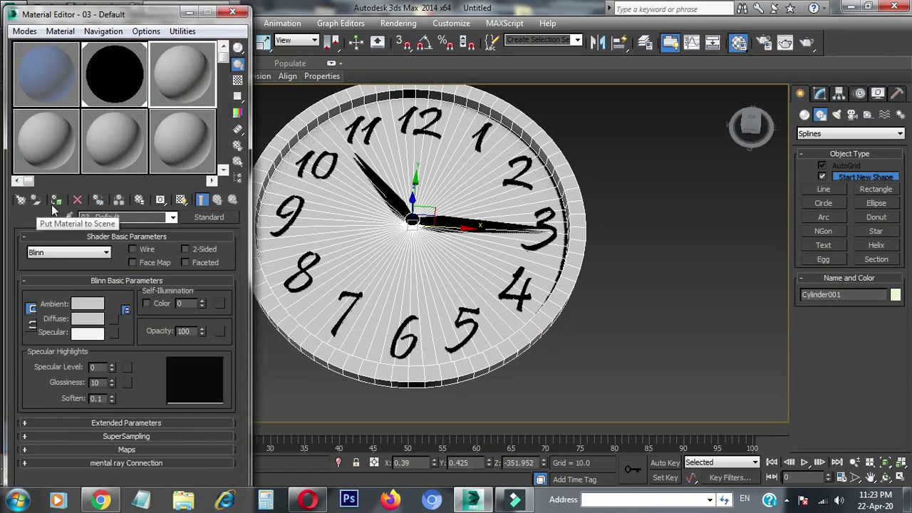
left_click(87, 318)
left_click_drag(381, 151, 222, 166)
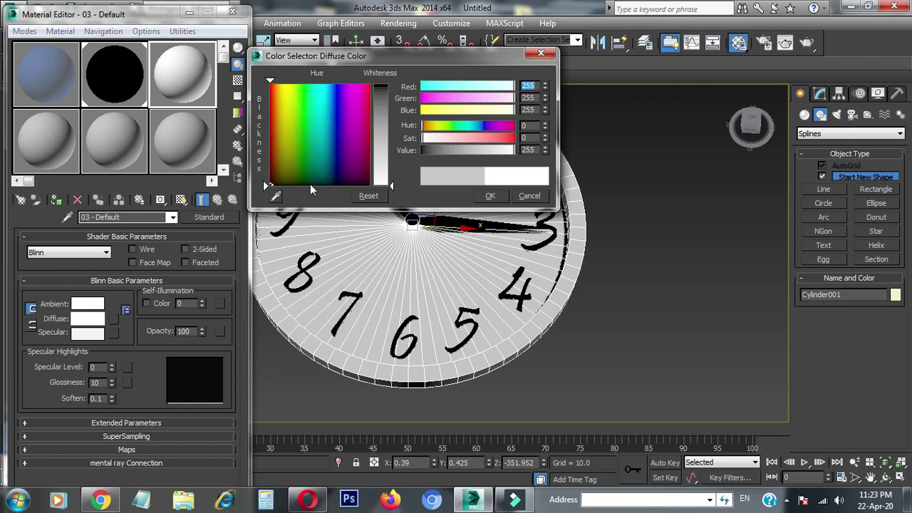
left_click(289, 169)
left_click(479, 199)
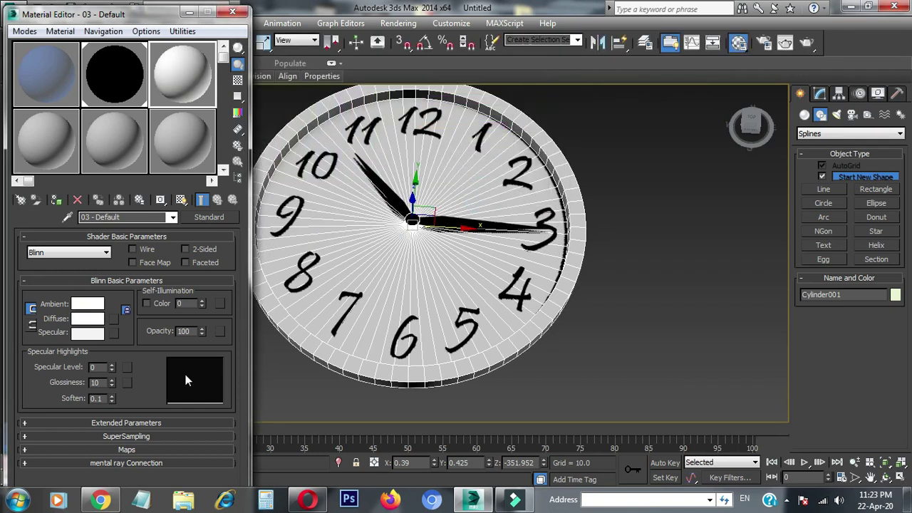
left_click_drag(112, 368, 109, 394)
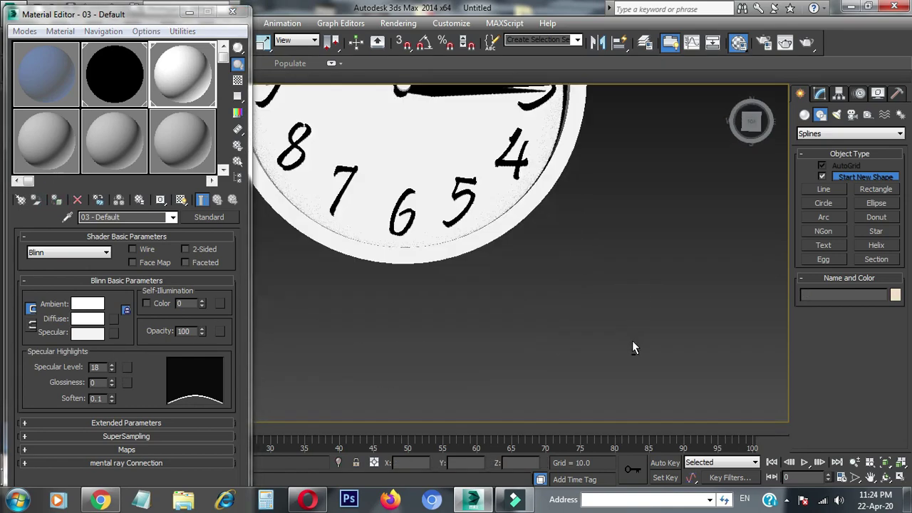